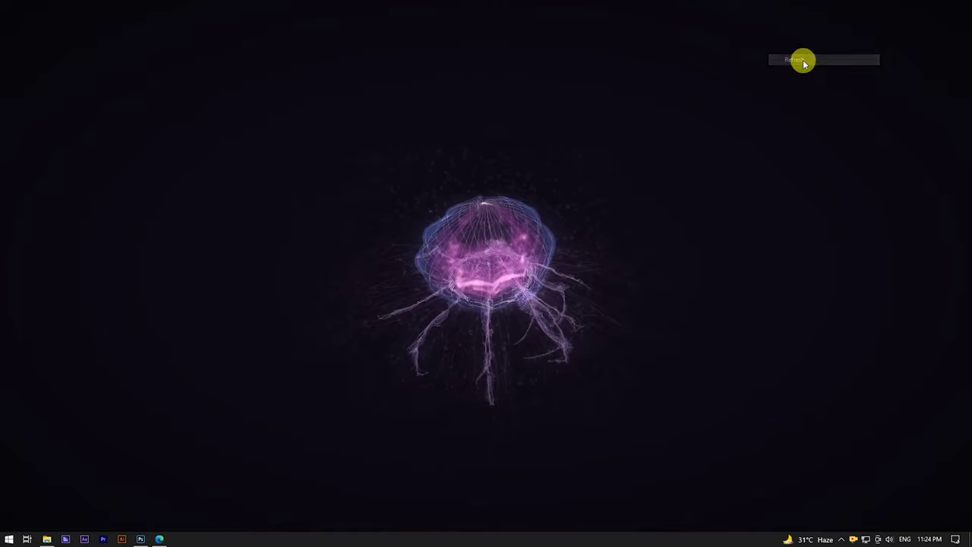
- Open the boy's garden photo in Photoshop by dragging it from File Explorer
{"action": "right_click", "coordinate": [803, 61]}
{"action": "left_click", "coordinate": [831, 118]}
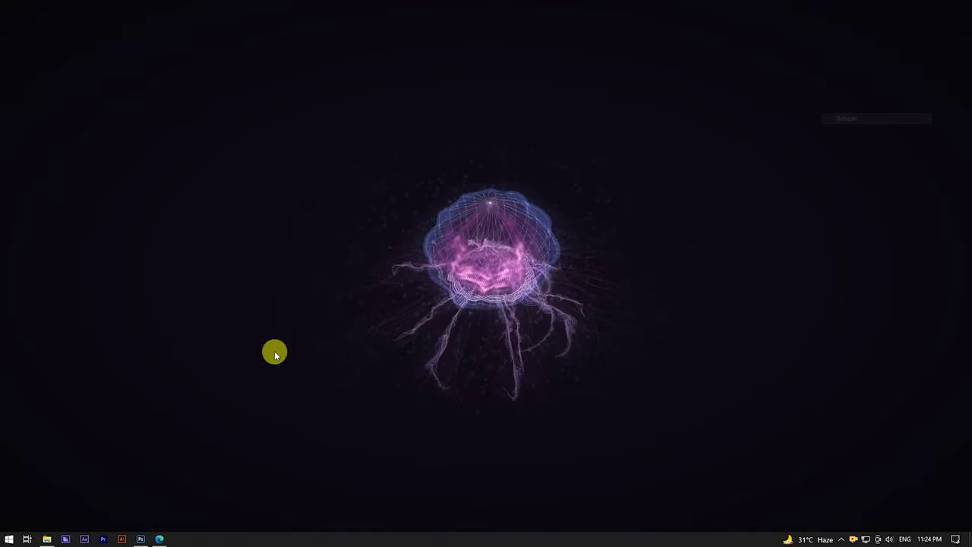
{"action": "left_click", "coordinate": [142, 536]}
{"action": "left_click", "coordinate": [45, 536]}
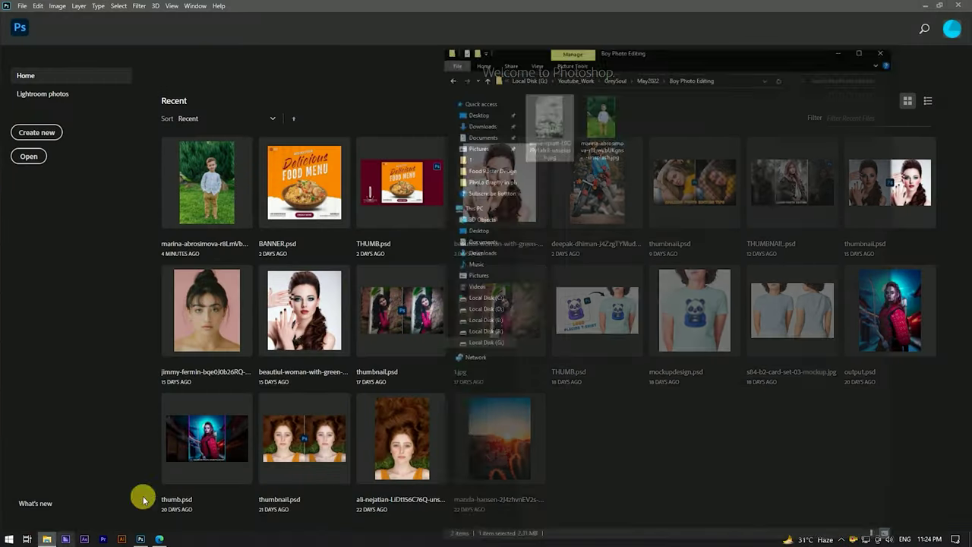
{"action": "left_click_drag", "start_coordinate": [657, 80], "coordinate": [322, 95]}
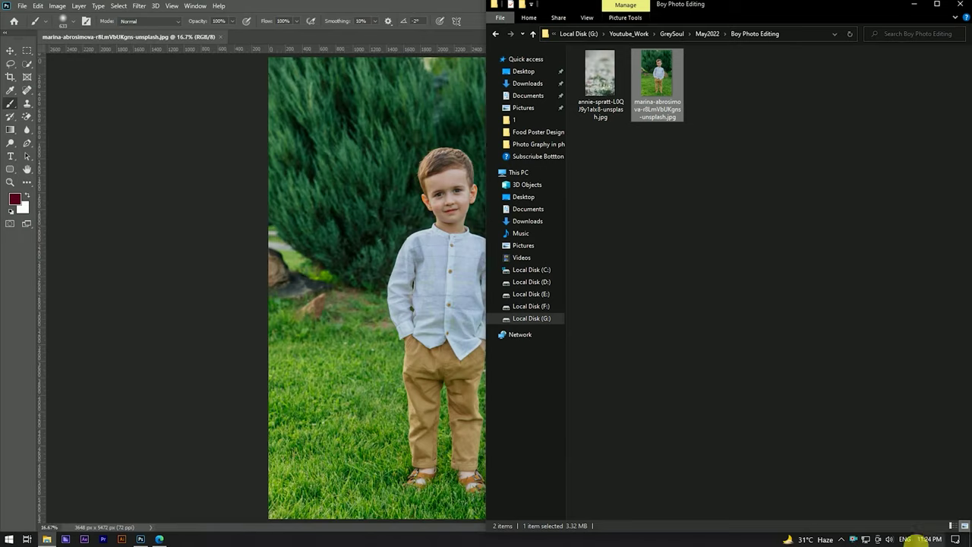
{"action": "left_click", "coordinate": [889, 539]}
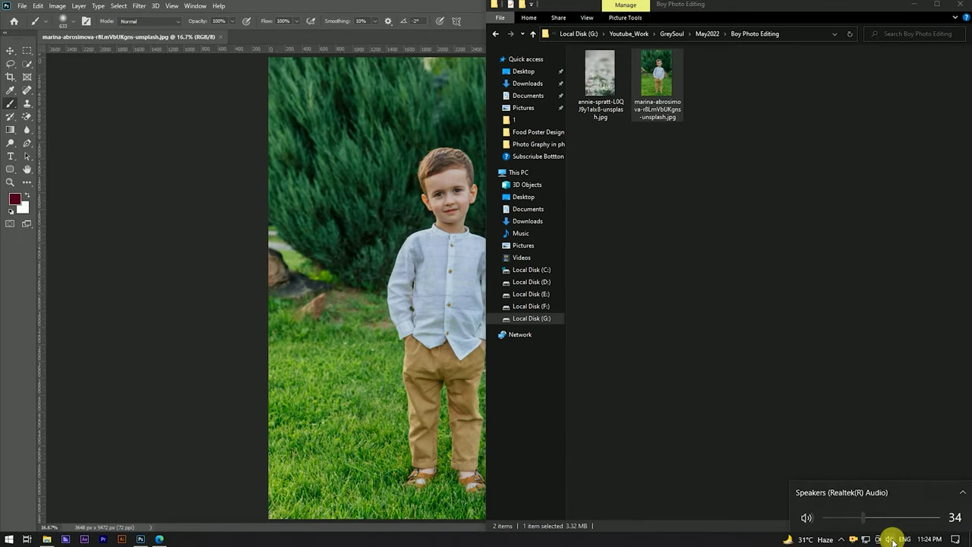
{"action": "left_click", "coordinate": [531, 397]}
{"action": "left_click", "coordinate": [180, 139]}
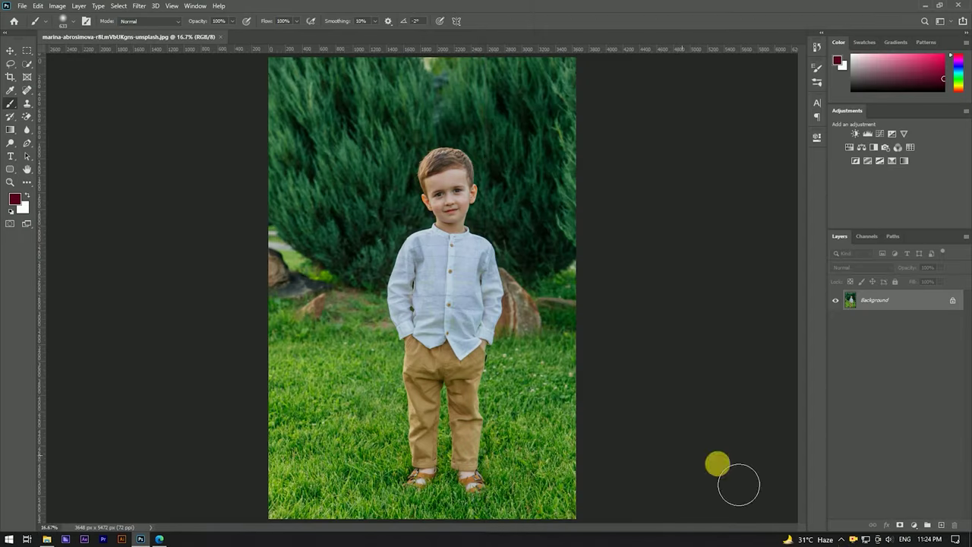
- Duplicate the Background layer into a Background copy layer
{"action": "left_click", "coordinate": [853, 539]}
{"action": "left_click", "coordinate": [889, 539]}
{"action": "scroll", "coordinate": [889, 531], "scroll_direction": "up", "scroll_amount": 3}
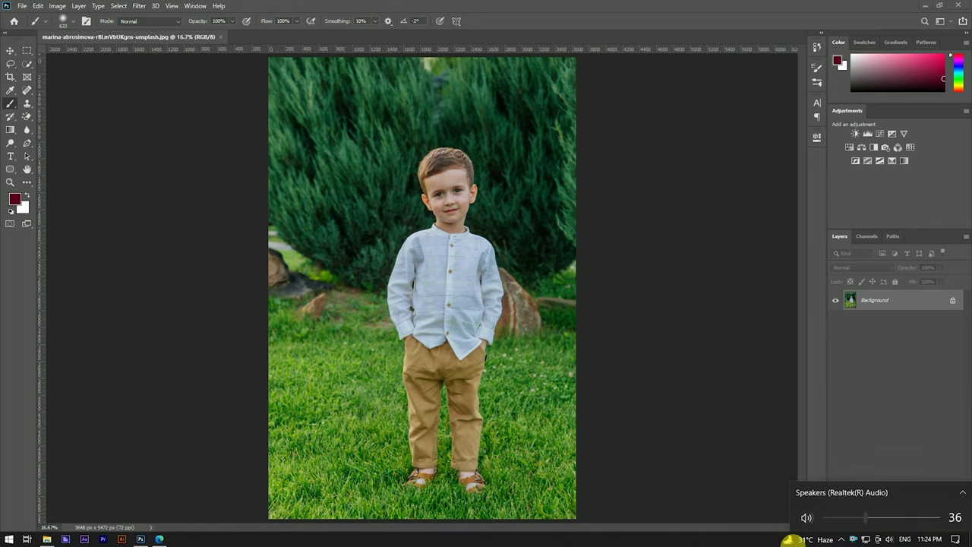
{"action": "left_click", "coordinate": [482, 286]}
{"action": "scroll", "coordinate": [455, 227], "scroll_direction": "up", "scroll_amount": 3}
{"action": "scroll", "coordinate": [303, 152], "scroll_direction": "down", "scroll_amount": 1}
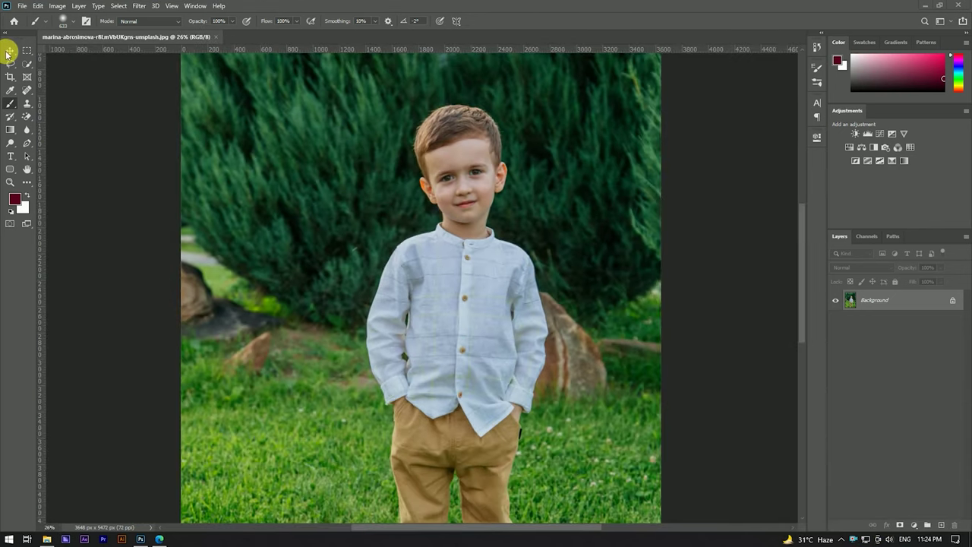
{"action": "scroll", "coordinate": [438, 263], "scroll_direction": "down", "scroll_amount": 2}
{"action": "scroll", "coordinate": [443, 262], "scroll_direction": "up", "scroll_amount": 1}
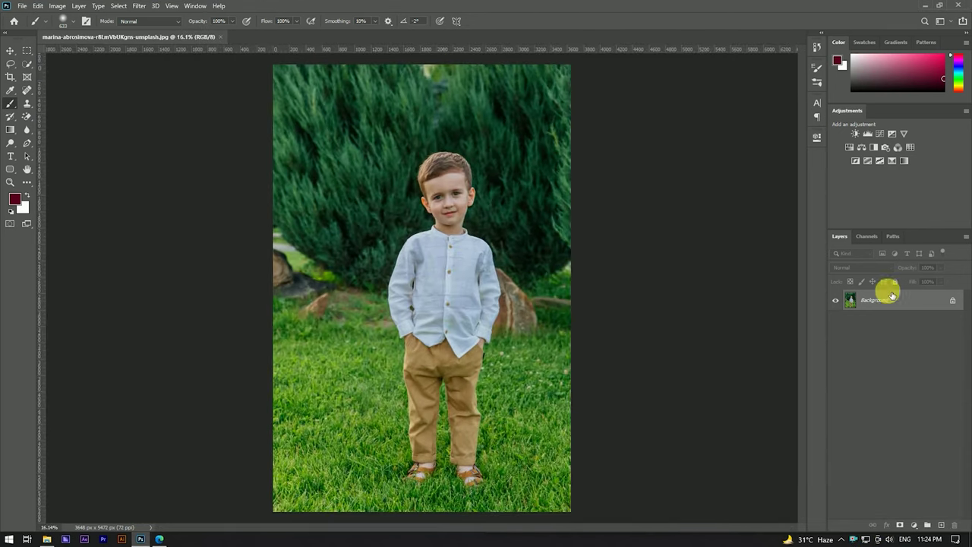
{"action": "left_click_drag", "start_coordinate": [923, 310], "coordinate": [939, 523]}
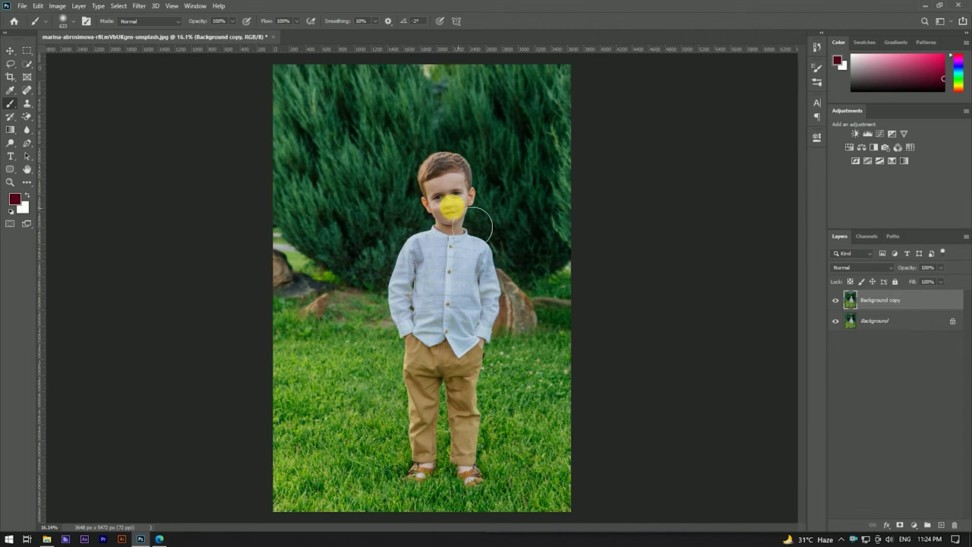
{"action": "scroll", "coordinate": [446, 217], "scroll_direction": "down", "scroll_amount": 2}
{"action": "scroll", "coordinate": [450, 220], "scroll_direction": "up", "scroll_amount": 2}
{"action": "left_click", "coordinate": [27, 63]}
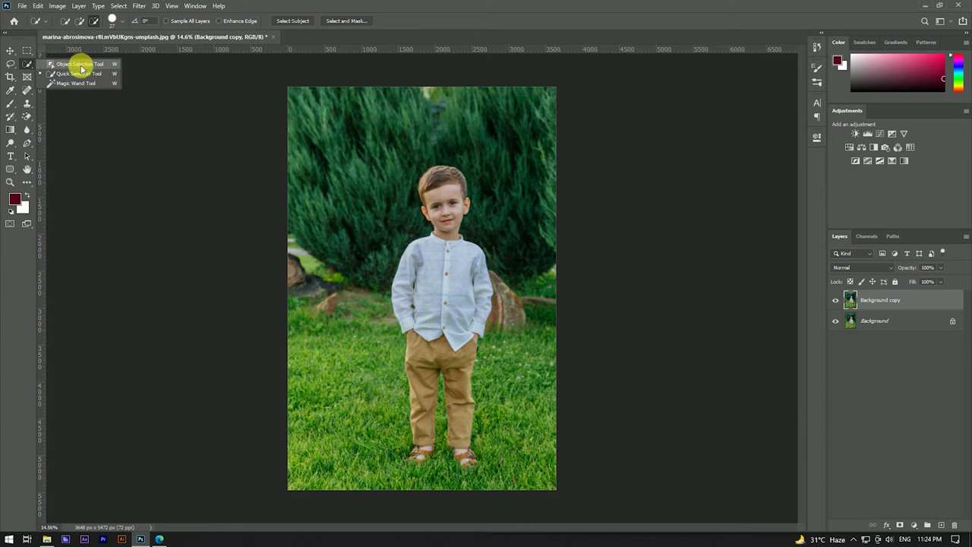
- Select the boy with the Object Selection Tool by dragging a rectangle around him
{"action": "left_click", "coordinate": [63, 66]}
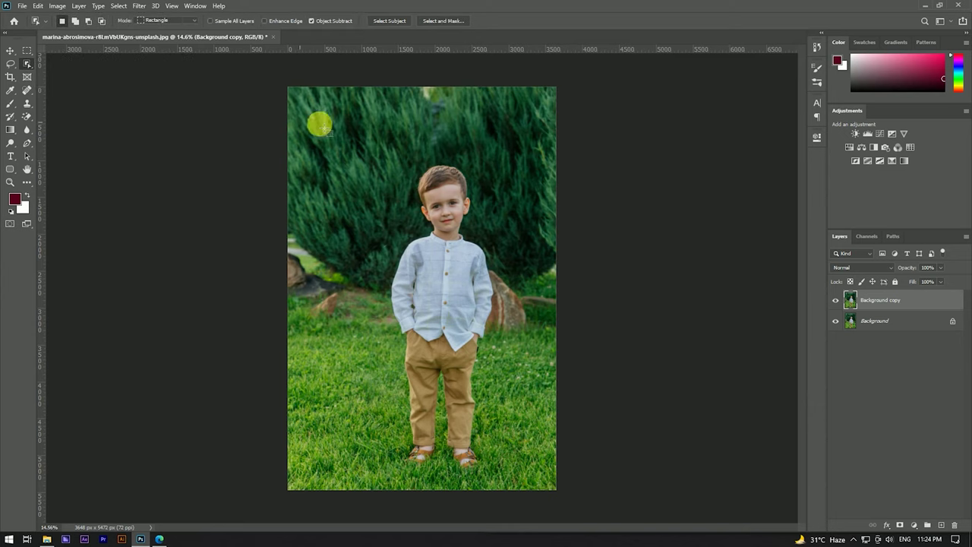
{"action": "left_click_drag", "start_coordinate": [372, 148], "coordinate": [510, 473]}
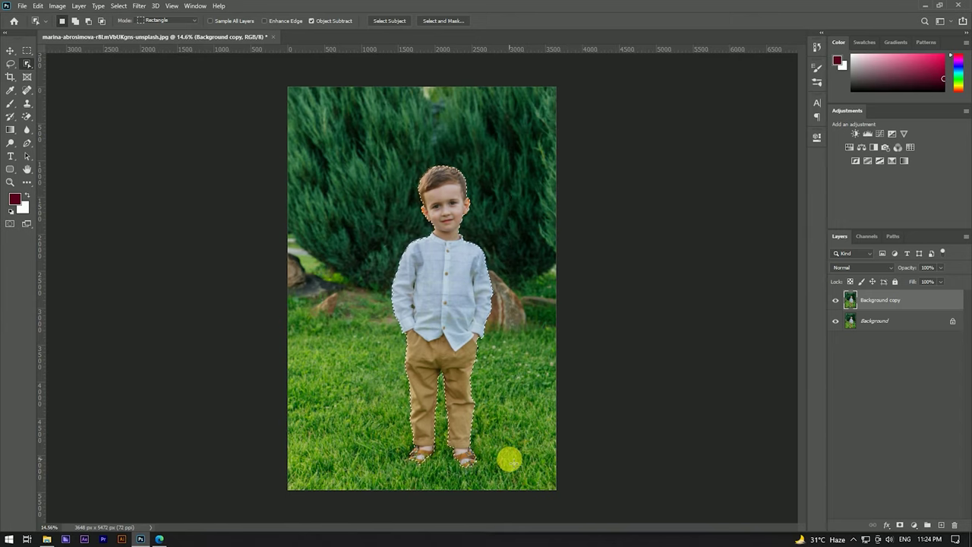
{"action": "scroll", "coordinate": [455, 142], "scroll_direction": "up", "scroll_amount": 2}
{"action": "scroll", "coordinate": [457, 144], "scroll_direction": "up", "scroll_amount": 5}
{"action": "scroll", "coordinate": [456, 143], "scroll_direction": "up", "scroll_amount": 1}
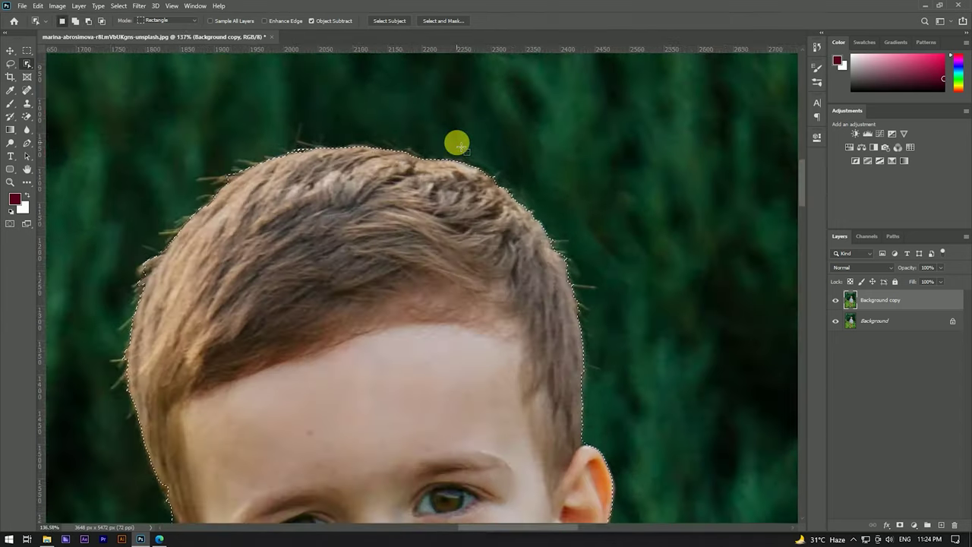
{"action": "scroll", "coordinate": [449, 107], "scroll_direction": "down", "scroll_amount": 3}
{"action": "scroll", "coordinate": [451, 111], "scroll_direction": "down", "scroll_amount": 2}
{"action": "scroll", "coordinate": [450, 111], "scroll_direction": "down", "scroll_amount": 2}
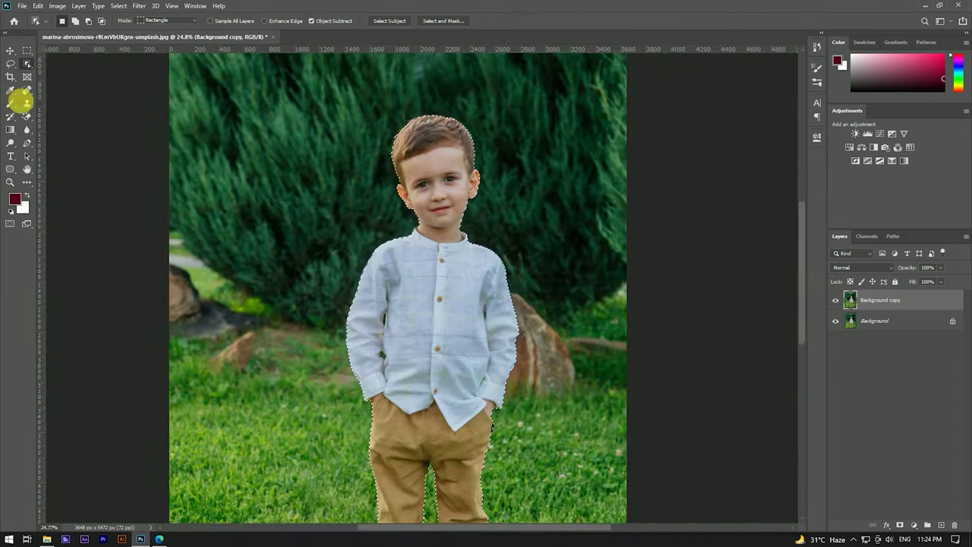
{"action": "left_click", "coordinate": [10, 63]}
{"action": "scroll", "coordinate": [443, 230], "scroll_direction": "down", "scroll_amount": 3}
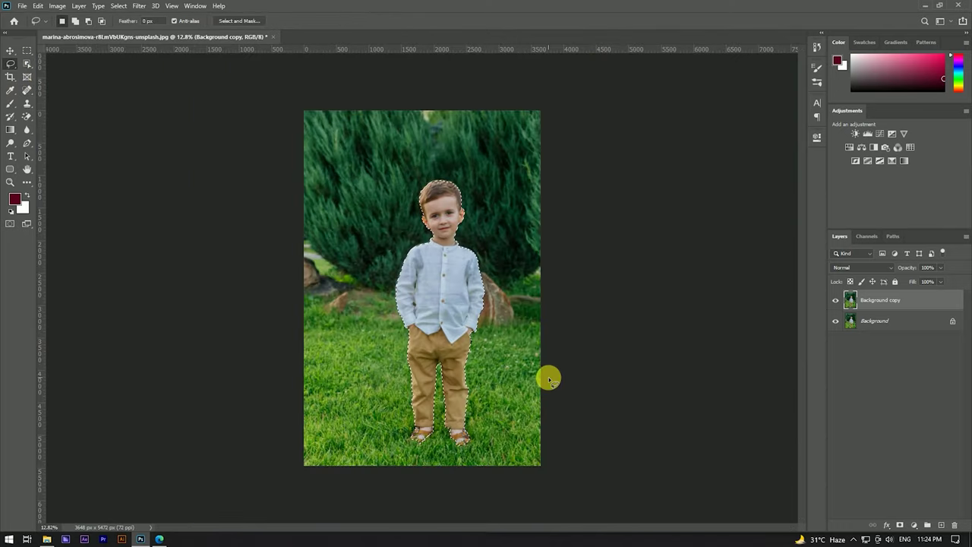
- Fix the boy's selection around his sandals with the Lasso tool
{"action": "scroll", "coordinate": [440, 445], "scroll_direction": "up", "scroll_amount": 3}
{"action": "scroll", "coordinate": [445, 447], "scroll_direction": "up", "scroll_amount": 3}
{"action": "scroll", "coordinate": [464, 298], "scroll_direction": "down", "scroll_amount": 2}
{"action": "scroll", "coordinate": [354, 332], "scroll_direction": "up", "scroll_amount": 2}
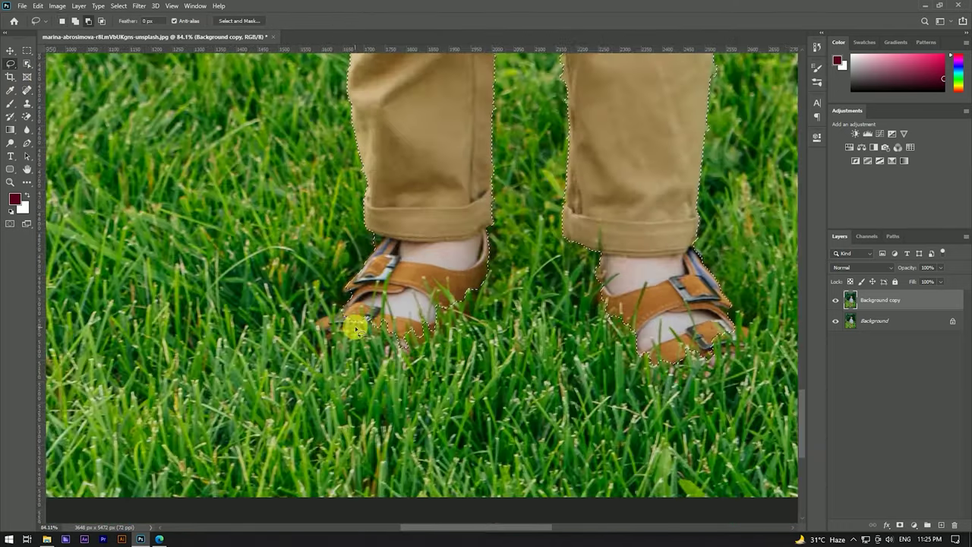
{"action": "scroll", "coordinate": [364, 304], "scroll_direction": "up", "scroll_amount": 1}
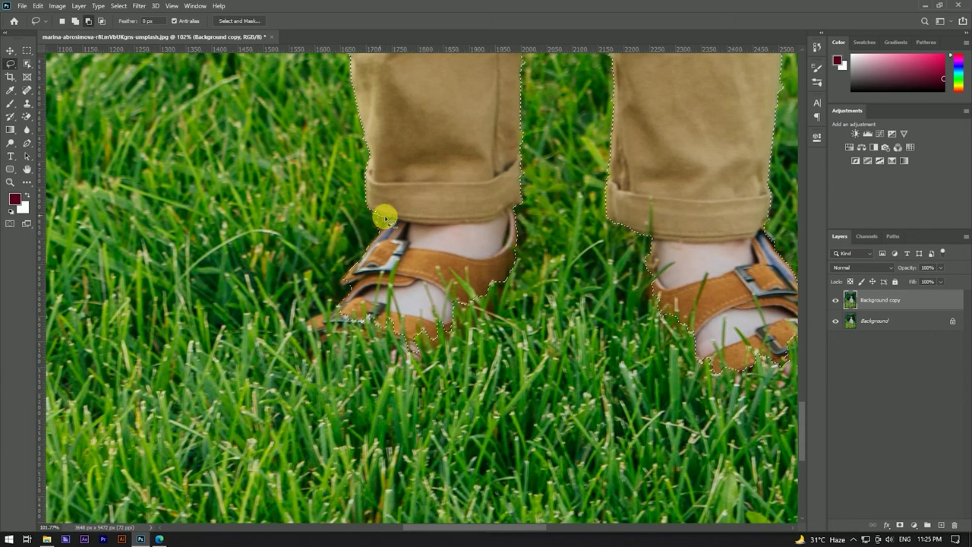
{"action": "scroll", "coordinate": [366, 241], "scroll_direction": "down", "scroll_amount": 3}
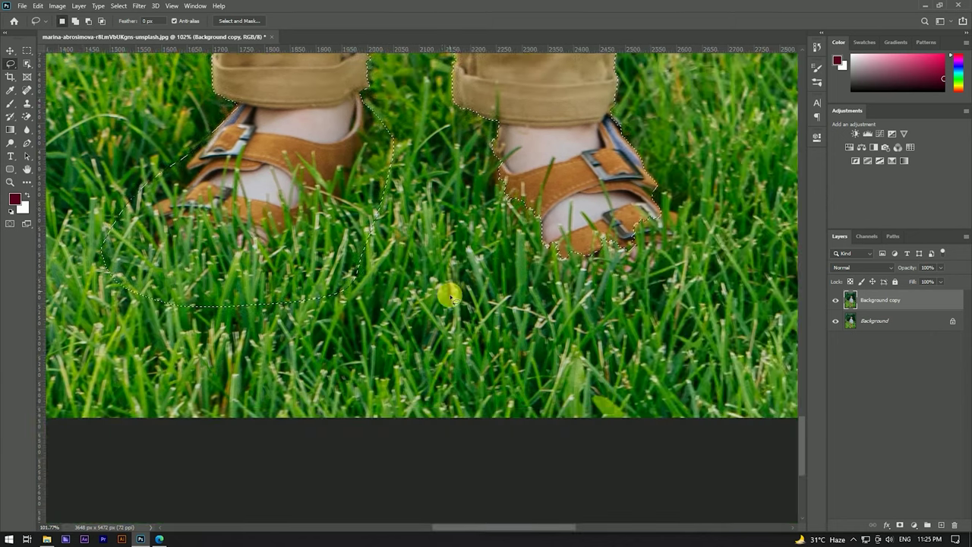
{"action": "mouse_move", "coordinate": [341, 275]}
{"action": "left_mouse_down"}
{"action": "mouse_move", "coordinate": [418, 198]}
{"action": "mouse_move", "coordinate": [534, 303]}
{"action": "left_mouse_up"}
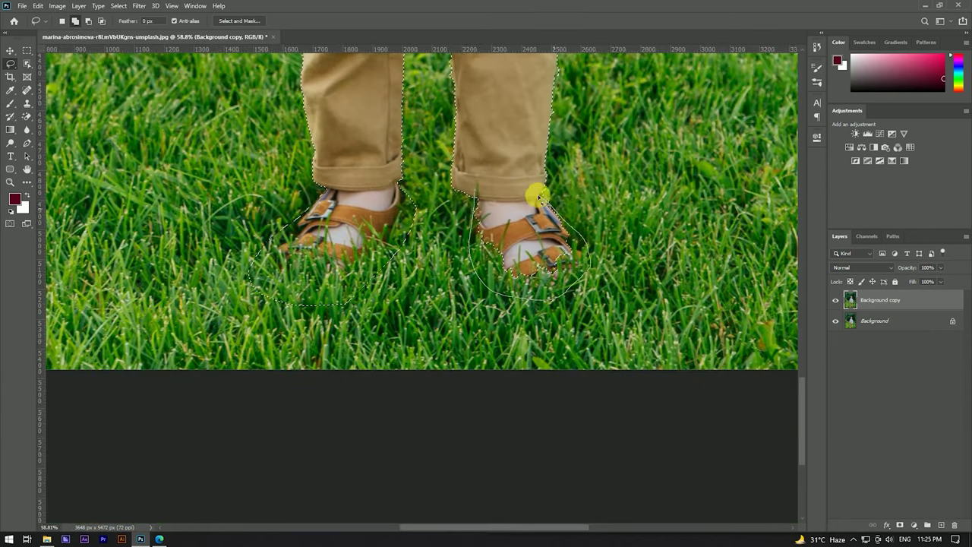
{"action": "scroll", "coordinate": [537, 199], "scroll_direction": "down", "scroll_amount": 5}
{"action": "scroll", "coordinate": [442, 377], "scroll_direction": "up", "scroll_amount": 10}
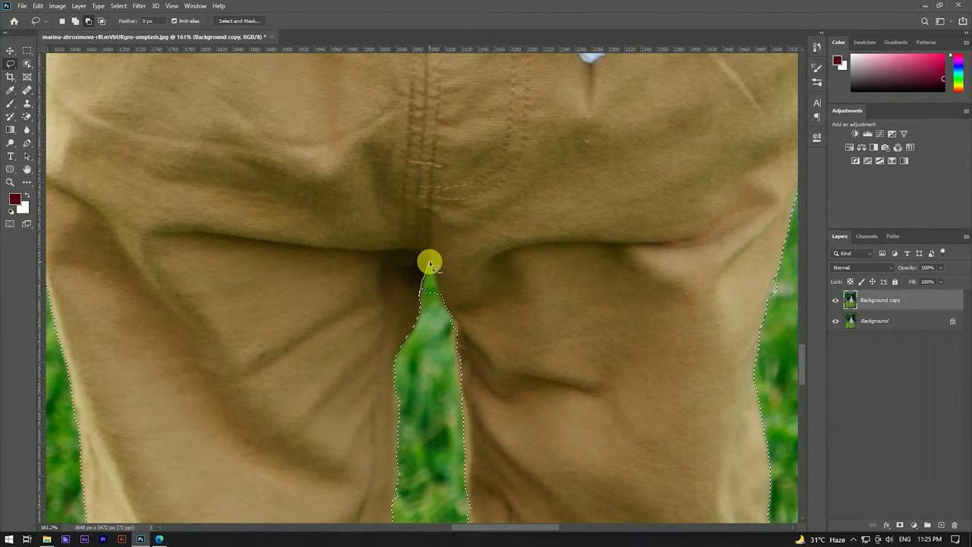
{"action": "scroll", "coordinate": [419, 304], "scroll_direction": "down", "scroll_amount": 3}
{"action": "scroll", "coordinate": [464, 340], "scroll_direction": "down", "scroll_amount": 2}
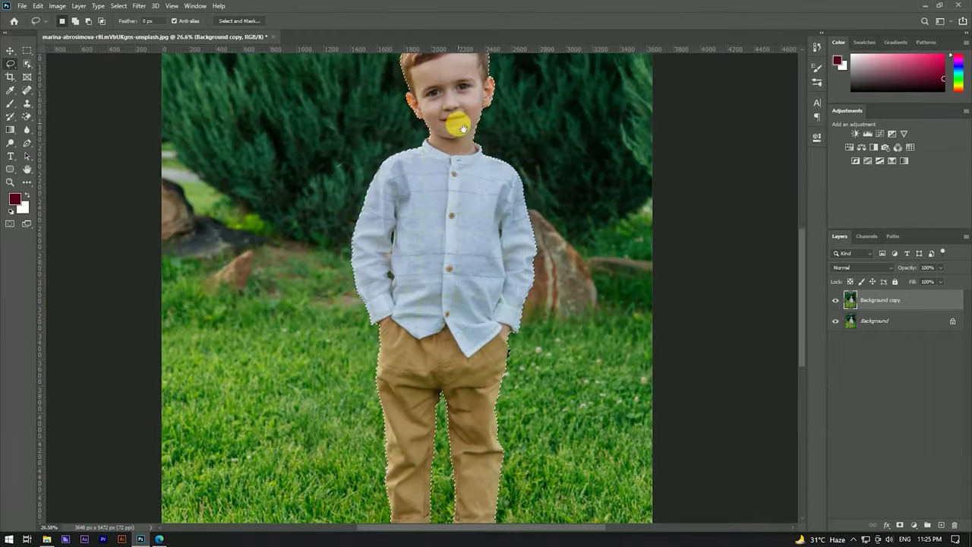
{"action": "scroll", "coordinate": [414, 454], "scroll_direction": "up", "scroll_amount": 4}
{"action": "scroll", "coordinate": [383, 348], "scroll_direction": "up", "scroll_amount": 5}
- Reshape the selection edge along the boy's hair, ears and arm gaps
{"action": "left_click_drag", "start_coordinate": [385, 321], "coordinate": [356, 268]}
{"action": "scroll", "coordinate": [347, 323], "scroll_direction": "down", "scroll_amount": 2}
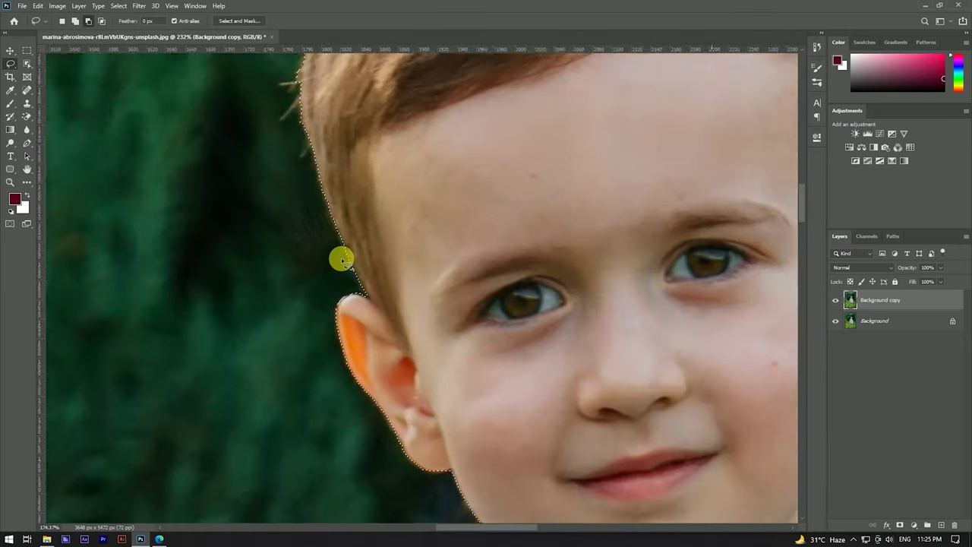
{"action": "scroll", "coordinate": [614, 243], "scroll_direction": "up", "scroll_amount": 2}
{"action": "scroll", "coordinate": [644, 199], "scroll_direction": "up", "scroll_amount": 1}
{"action": "scroll", "coordinate": [647, 174], "scroll_direction": "down", "scroll_amount": 3}
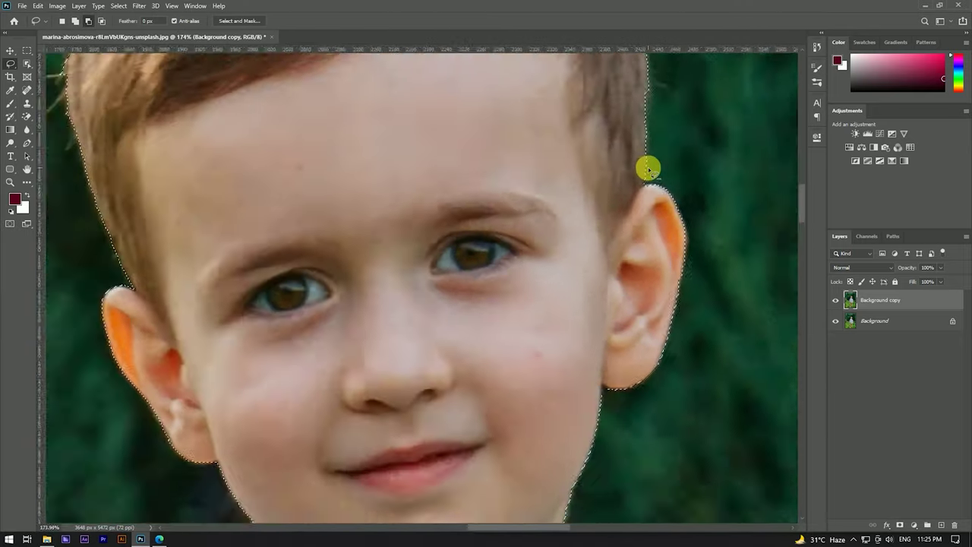
{"action": "scroll", "coordinate": [614, 256], "scroll_direction": "up", "scroll_amount": 3}
{"action": "scroll", "coordinate": [480, 207], "scroll_direction": "down", "scroll_amount": 4}
{"action": "scroll", "coordinate": [412, 354], "scroll_direction": "up", "scroll_amount": 2}
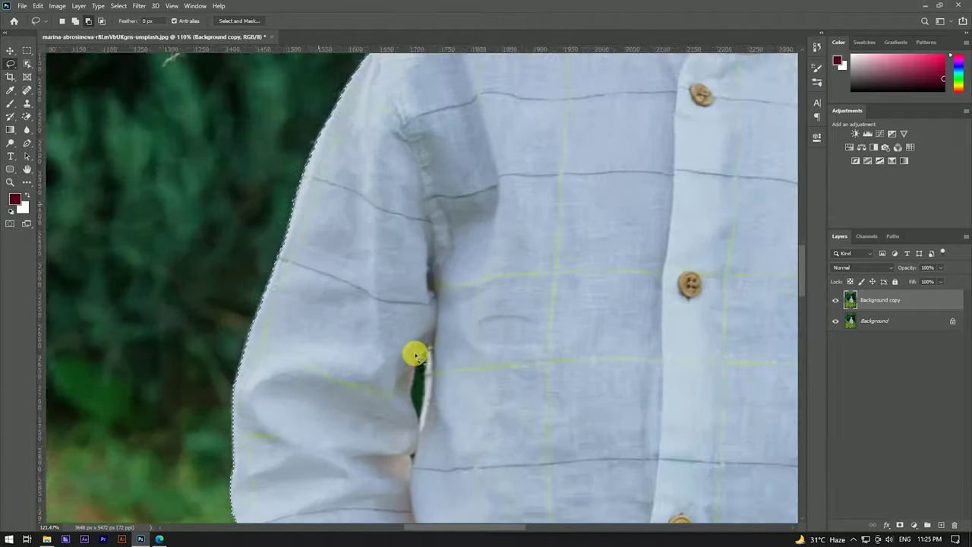
{"action": "scroll", "coordinate": [395, 182], "scroll_direction": "up", "scroll_amount": 1}
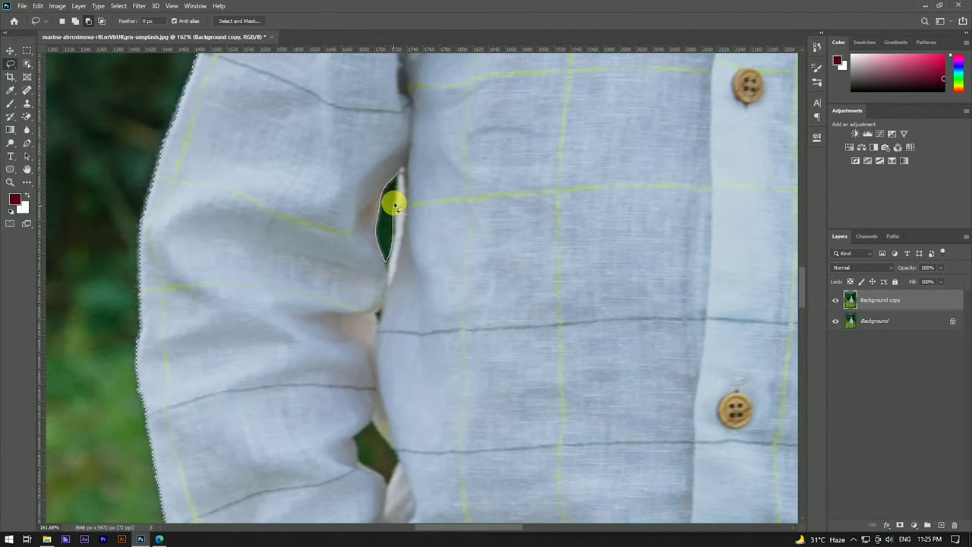
{"action": "scroll", "coordinate": [390, 201], "scroll_direction": "down", "scroll_amount": 3}
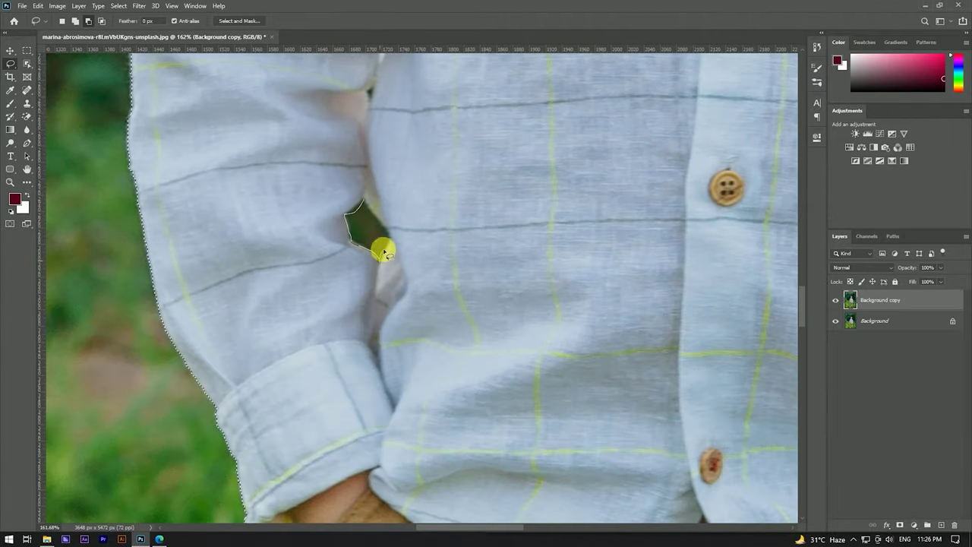
{"action": "scroll", "coordinate": [365, 201], "scroll_direction": "down", "scroll_amount": 3}
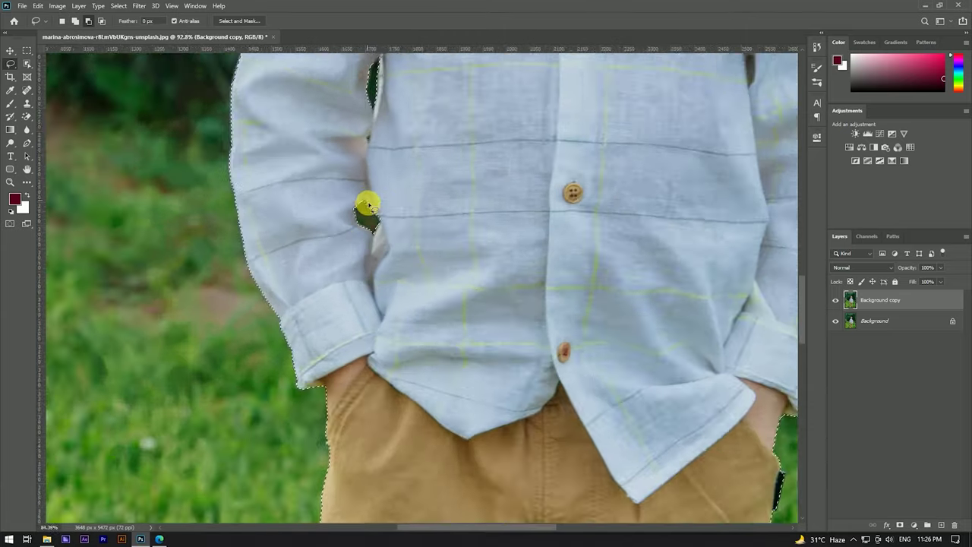
{"action": "scroll", "coordinate": [391, 265], "scroll_direction": "down", "scroll_amount": 3}
{"action": "scroll", "coordinate": [524, 249], "scroll_direction": "down", "scroll_amount": 1}
{"action": "scroll", "coordinate": [467, 302], "scroll_direction": "up", "scroll_amount": 1}
{"action": "scroll", "coordinate": [467, 302], "scroll_direction": "down", "scroll_amount": 3}
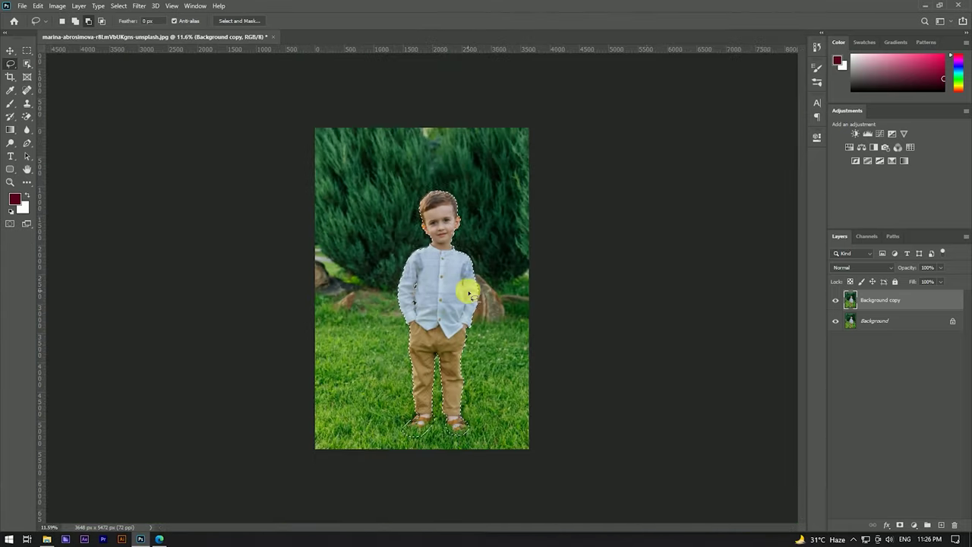
{"action": "left_click", "coordinate": [235, 22]}
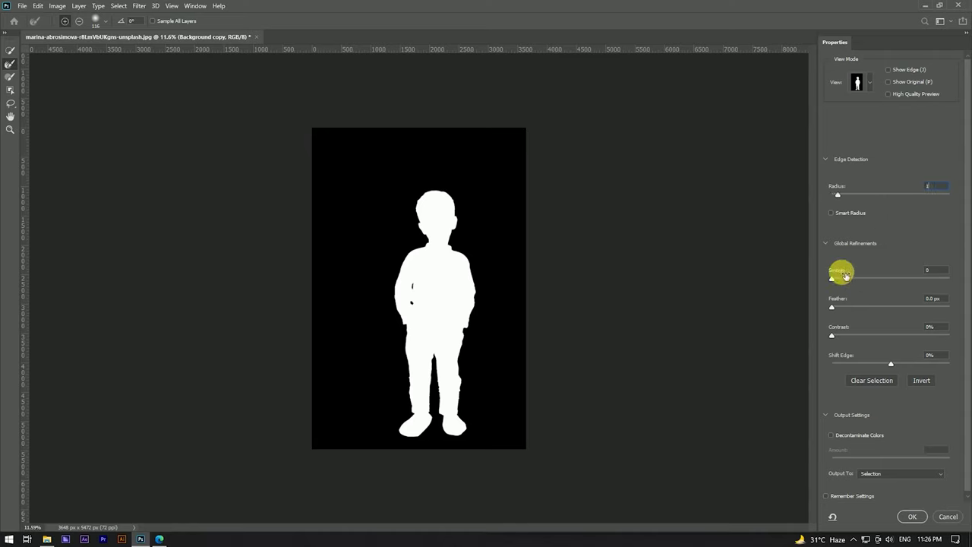
- In Select and Mask, apply 1 px radius, smoothing, 0.6 px feather and 28% contrast
{"action": "left_click", "coordinate": [838, 280]}
{"action": "left_click", "coordinate": [836, 308]}
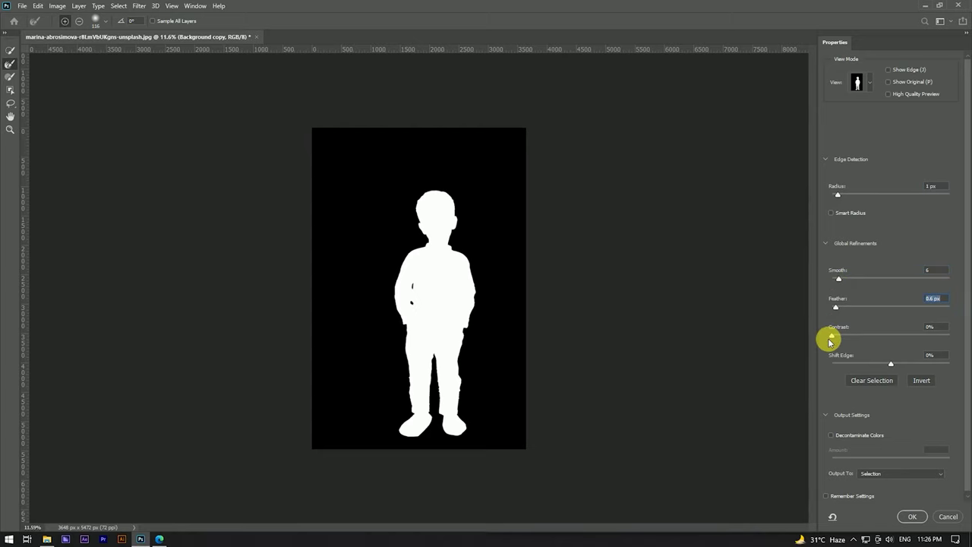
{"action": "left_click", "coordinate": [863, 339]}
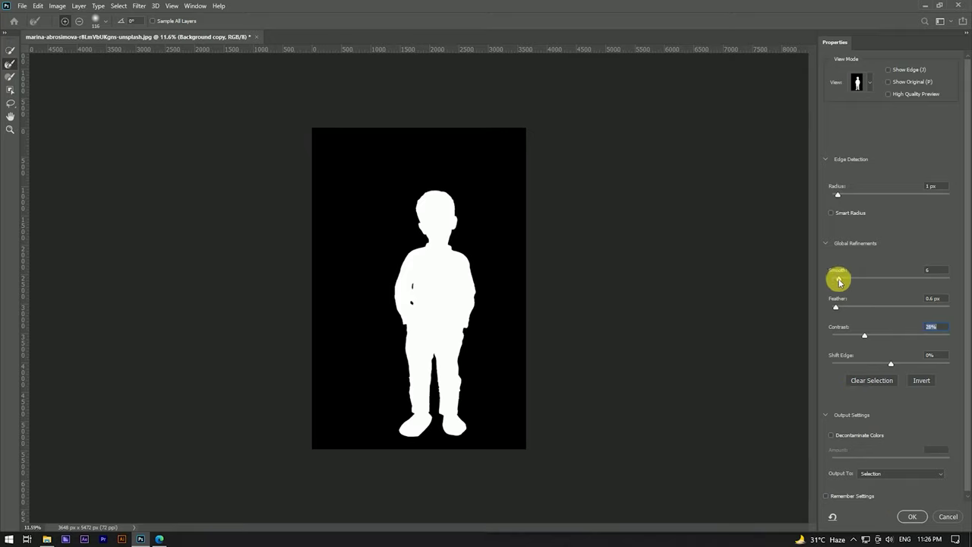
{"action": "left_click", "coordinate": [837, 279]}
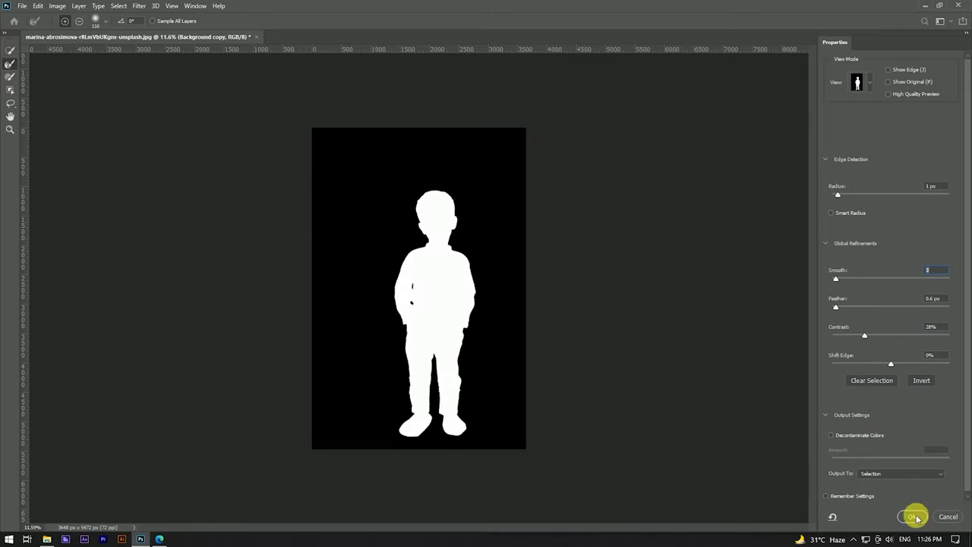
{"action": "left_click", "coordinate": [917, 518]}
{"action": "scroll", "coordinate": [444, 228], "scroll_direction": "up", "scroll_amount": 3}
{"action": "scroll", "coordinate": [454, 216], "scroll_direction": "up", "scroll_amount": 3}
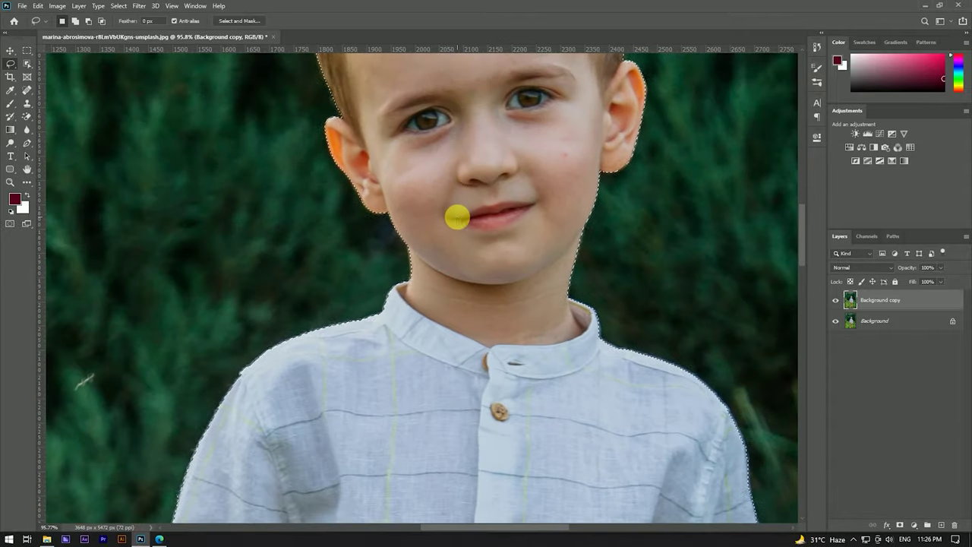
- Add a layer mask to Background copy and hide the original Background layer
{"action": "scroll", "coordinate": [455, 217], "scroll_direction": "down", "scroll_amount": 2}
{"action": "scroll", "coordinate": [463, 200], "scroll_direction": "down", "scroll_amount": 2}
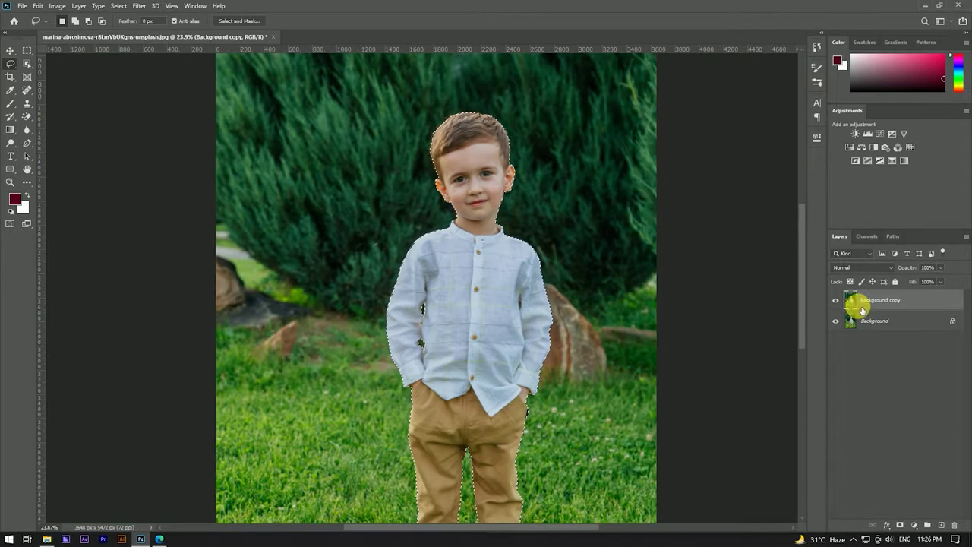
{"action": "left_click", "coordinate": [899, 524]}
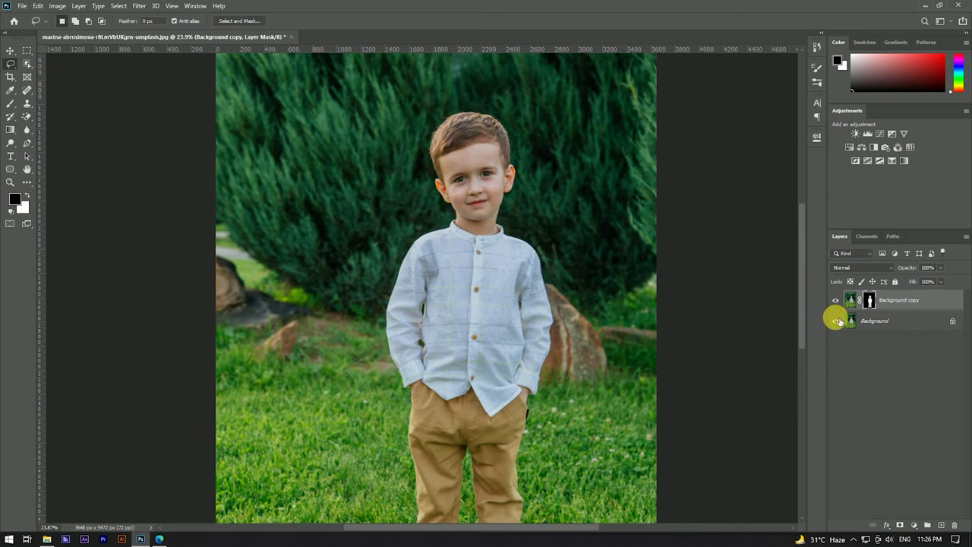
{"action": "left_click", "coordinate": [835, 320]}
{"action": "scroll", "coordinate": [481, 187], "scroll_direction": "down", "scroll_amount": 1}
{"action": "scroll", "coordinate": [460, 264], "scroll_direction": "down", "scroll_amount": 1}
- Nudge the cut-out boy slightly up and to the left
{"action": "key", "text": "v"}
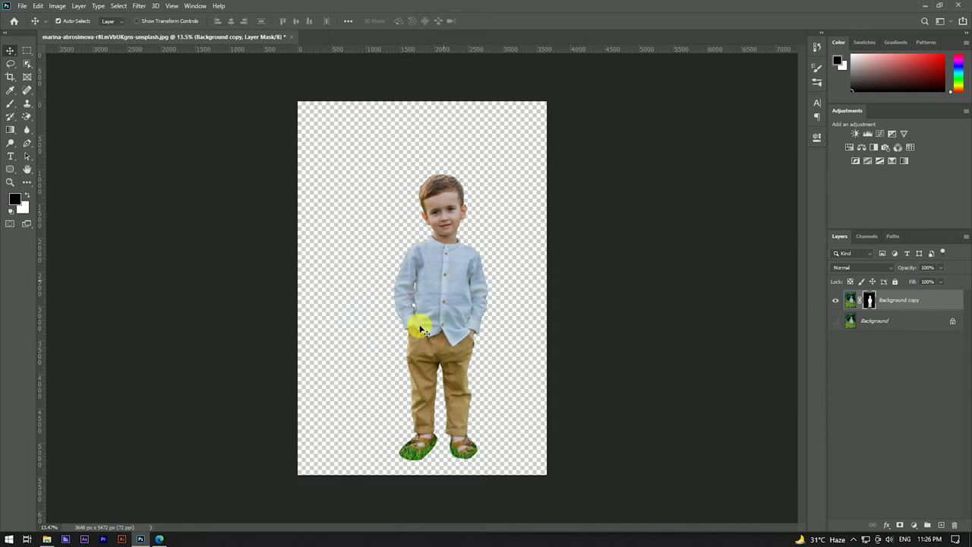
{"action": "left_click_drag", "start_coordinate": [434, 281], "coordinate": [415, 265]}
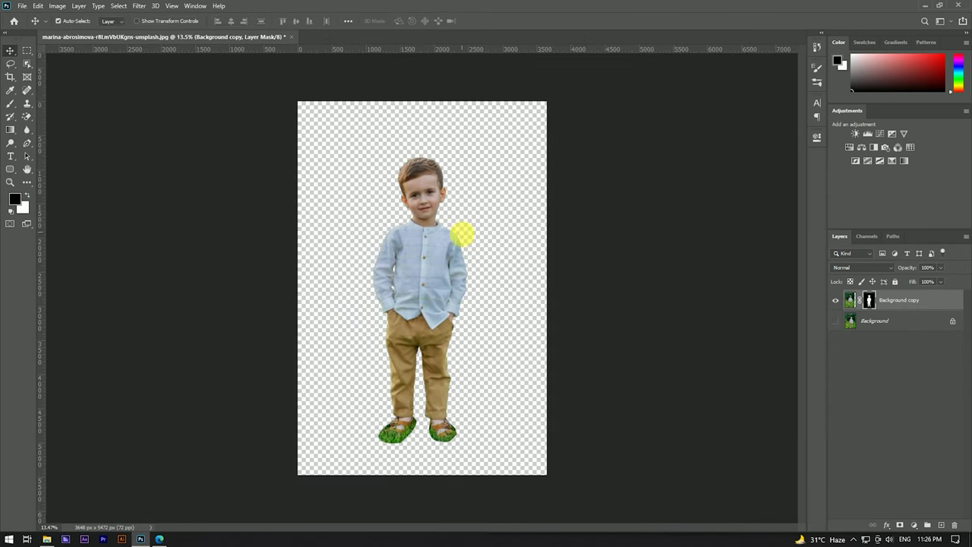
{"action": "scroll", "coordinate": [423, 260], "scroll_direction": "up", "scroll_amount": 1}
{"action": "left_click", "coordinate": [46, 539]}
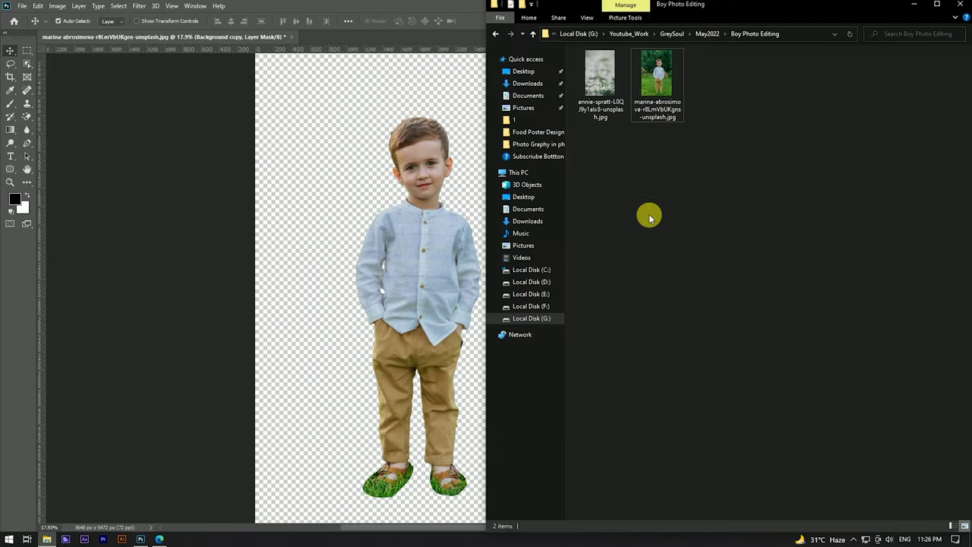
- Place the snowdrop meadow photo into the document and move its layer below the boy
{"action": "left_click_drag", "start_coordinate": [607, 120], "coordinate": [416, 226]}
{"action": "scroll", "coordinate": [418, 232], "scroll_direction": "down", "scroll_amount": 2}
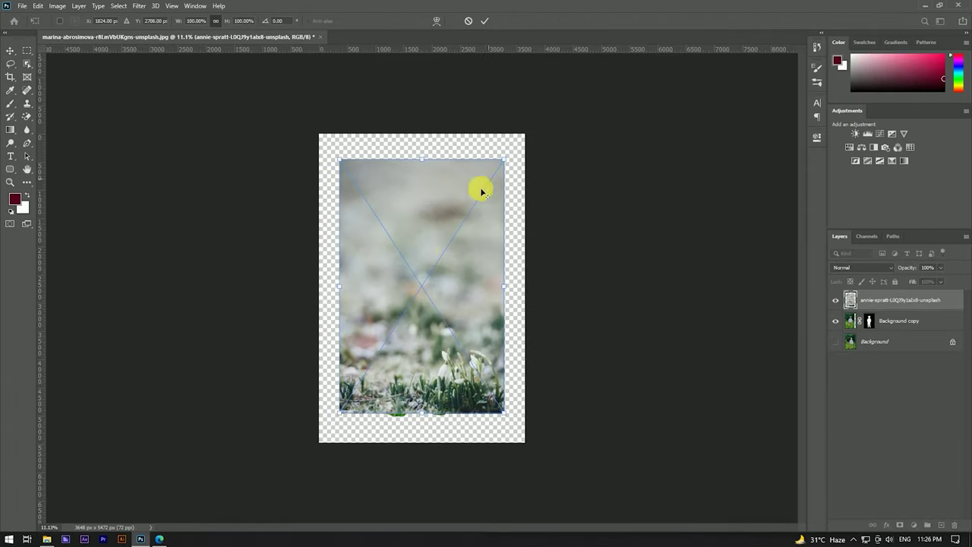
{"action": "left_click_drag", "start_coordinate": [426, 251], "coordinate": [427, 254]}
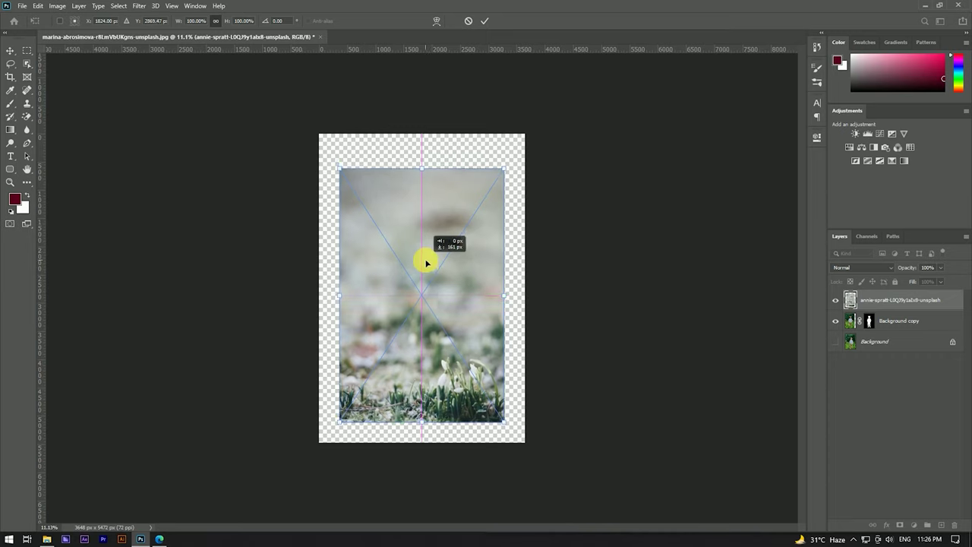
{"action": "key", "text": "Return"}
{"action": "left_click_drag", "start_coordinate": [891, 303], "coordinate": [888, 328]}
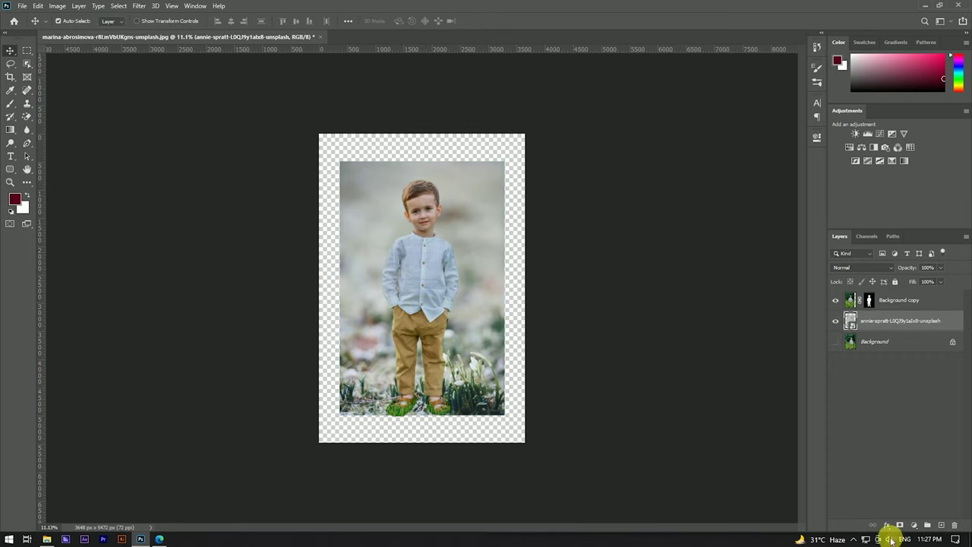
- Scale the snowdrop photo with Free Transform until it fills the whole canvas
{"action": "key", "text": "ctrl+t"}
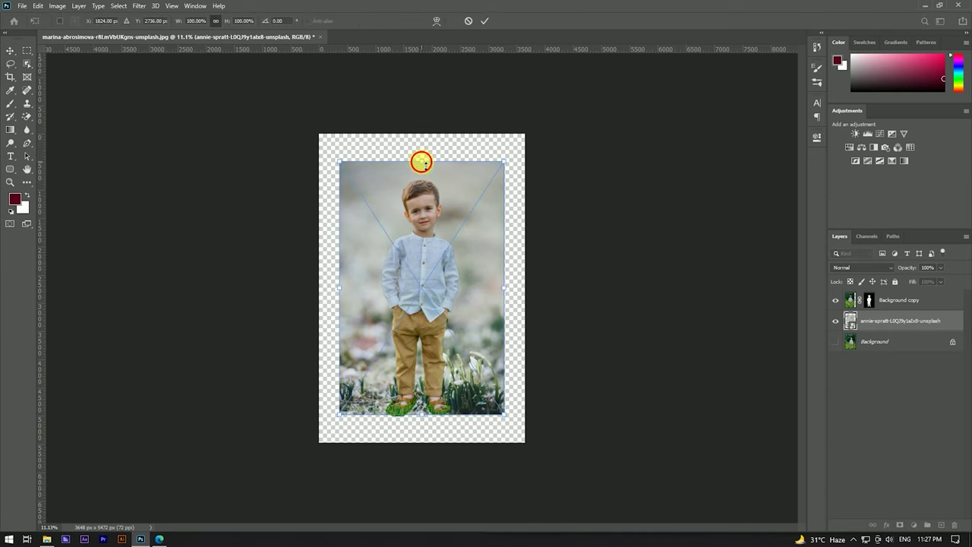
{"action": "left_click_drag", "start_coordinate": [422, 161], "coordinate": [420, 135]}
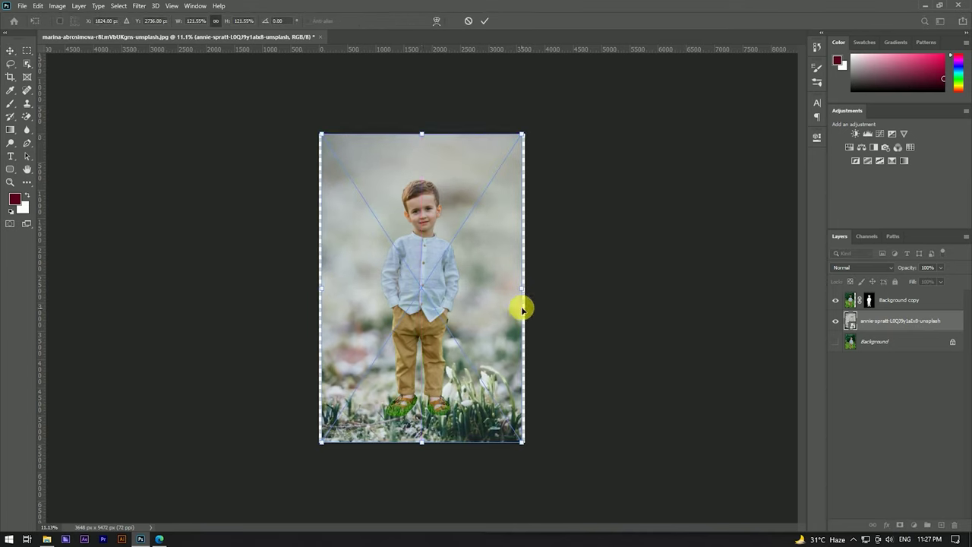
{"action": "left_click_drag", "start_coordinate": [522, 308], "coordinate": [524, 289]}
{"action": "left_click_drag", "start_coordinate": [324, 290], "coordinate": [318, 286]}
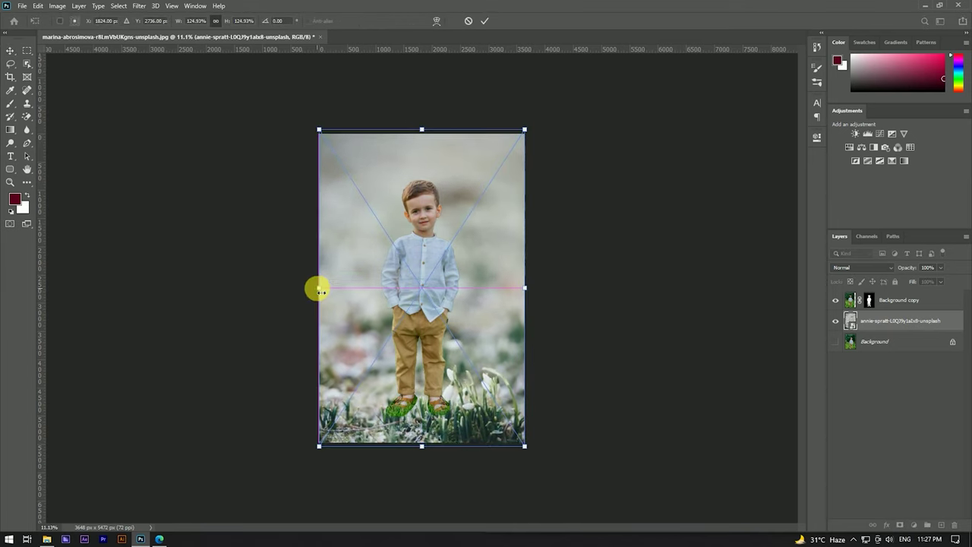
{"action": "left_click", "coordinate": [485, 20]}
{"action": "double_click", "coordinate": [419, 196]}
{"action": "scroll", "coordinate": [449, 362], "scroll_direction": "up", "scroll_amount": 2}
{"action": "scroll", "coordinate": [448, 276], "scroll_direction": "up", "scroll_amount": 3}
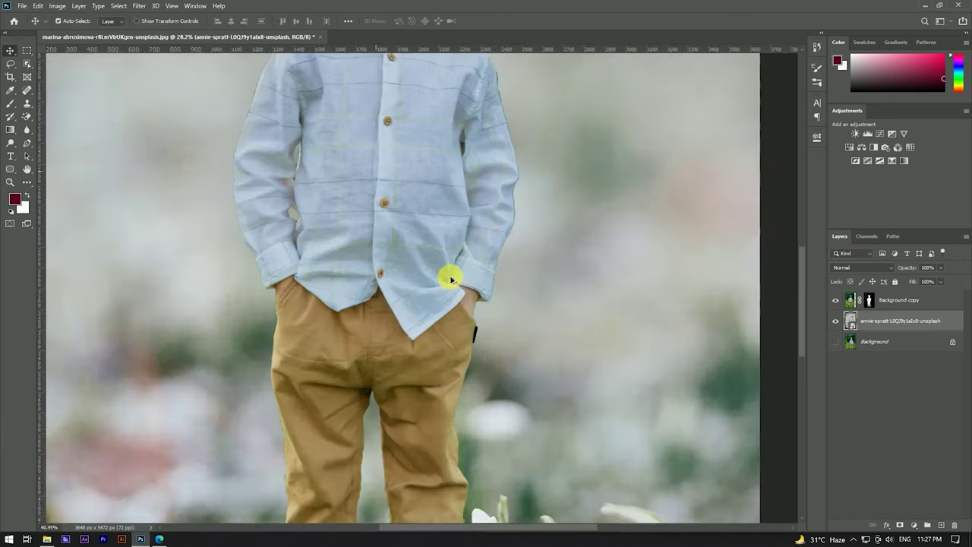
{"action": "scroll", "coordinate": [473, 246], "scroll_direction": "down", "scroll_amount": 3}
{"action": "scroll", "coordinate": [472, 245], "scroll_direction": "down", "scroll_amount": 2}
{"action": "left_click", "coordinate": [902, 302]}
{"action": "scroll", "coordinate": [466, 347], "scroll_direction": "down", "scroll_amount": 1}
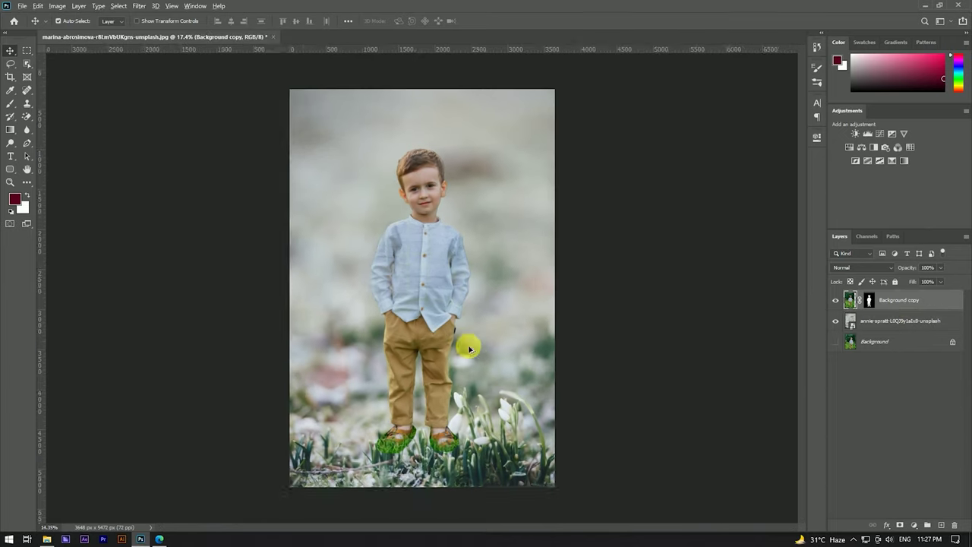
{"action": "scroll", "coordinate": [463, 275], "scroll_direction": "down", "scroll_amount": 1}
- Convert the boy layer to a smart object, enlarge him to about 111% and lower him slightly
{"action": "right_click", "coordinate": [947, 300]}
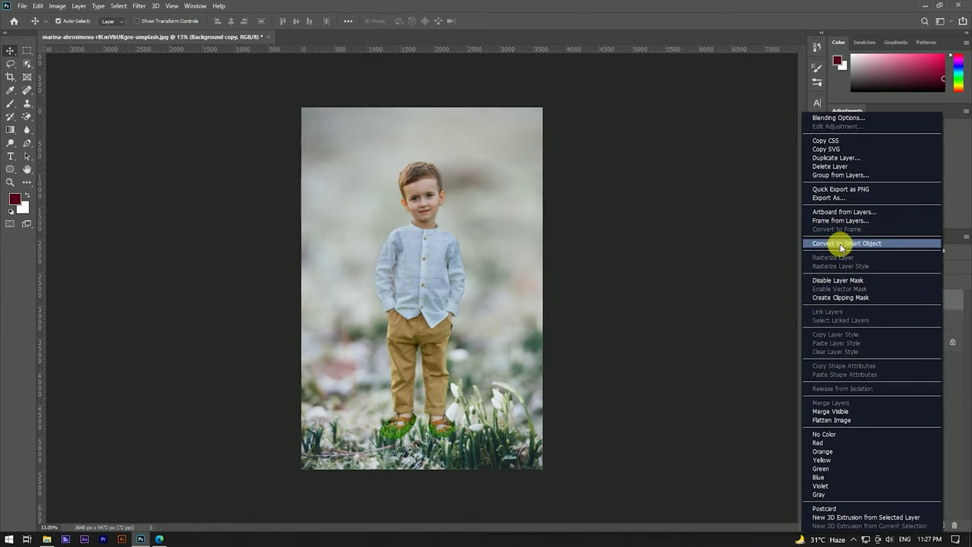
{"action": "key", "text": "Escape"}
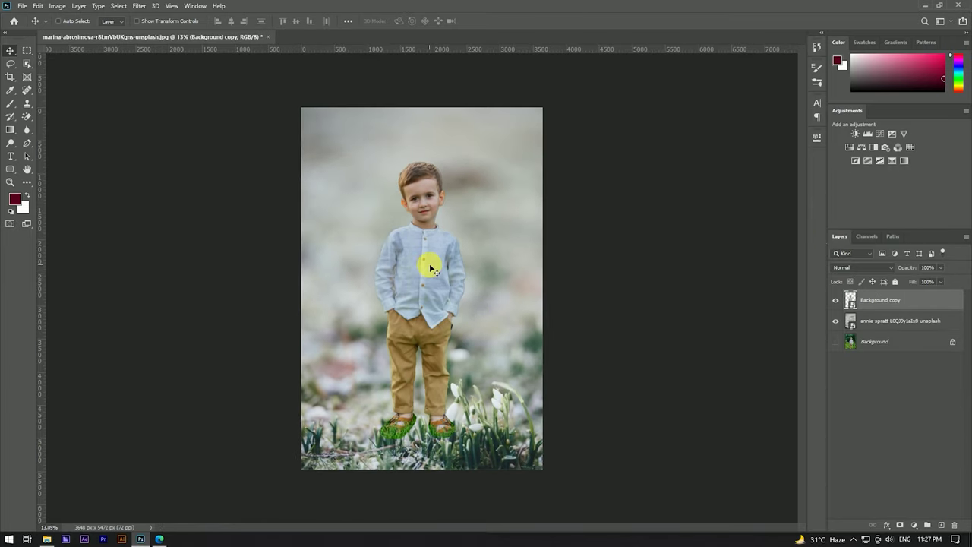
{"action": "key", "text": "ctrl+t"}
{"action": "left_click_drag", "start_coordinate": [420, 162], "coordinate": [422, 132]}
{"action": "left_click_drag", "start_coordinate": [424, 247], "coordinate": [425, 258]}
{"action": "left_click", "coordinate": [484, 20]}
{"action": "scroll", "coordinate": [437, 295], "scroll_direction": "up", "scroll_amount": 2}
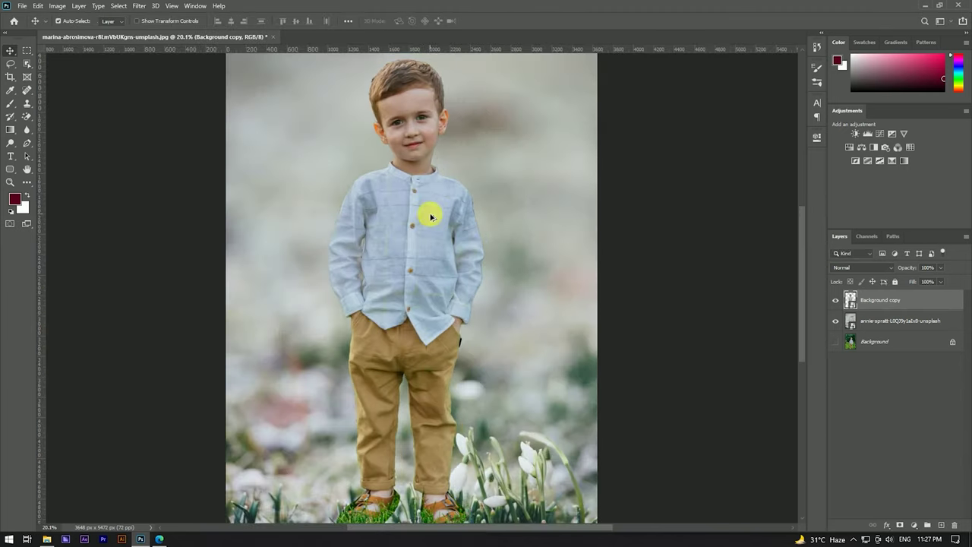
{"action": "scroll", "coordinate": [419, 169], "scroll_direction": "down", "scroll_amount": 2}
{"action": "scroll", "coordinate": [428, 152], "scroll_direction": "up", "scroll_amount": 3}
{"action": "scroll", "coordinate": [429, 156], "scroll_direction": "up", "scroll_amount": 3}
{"action": "scroll", "coordinate": [429, 155], "scroll_direction": "down", "scroll_amount": 2}
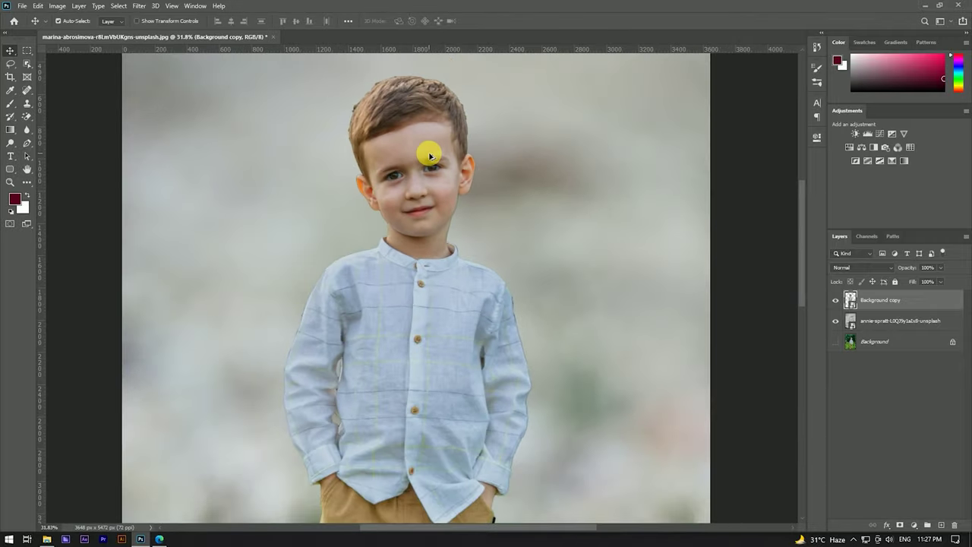
{"action": "scroll", "coordinate": [429, 156], "scroll_direction": "down", "scroll_amount": 2}
{"action": "scroll", "coordinate": [425, 152], "scroll_direction": "down", "scroll_amount": 1}
{"action": "scroll", "coordinate": [423, 150], "scroll_direction": "down", "scroll_amount": 1}
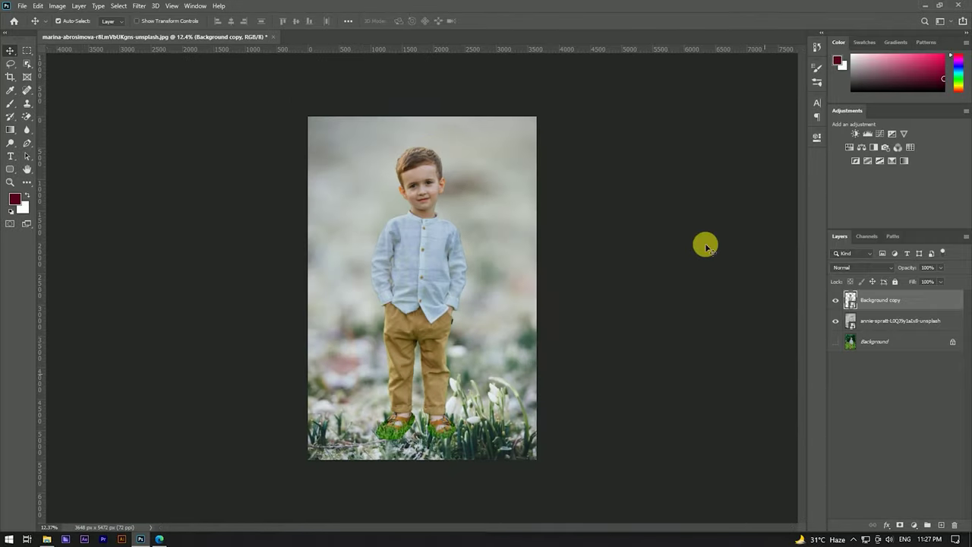
{"action": "mouse_move", "coordinate": [921, 322]}
{"action": "left_mouse_down"}
{"action": "mouse_move", "coordinate": [941, 520]}
{"action": "mouse_move", "coordinate": [885, 321]}
{"action": "left_mouse_up"}
- Rename the snowdrop layer Background, duplicate it above the boy and add a layer mask
{"action": "double_click", "coordinate": [888, 321]}
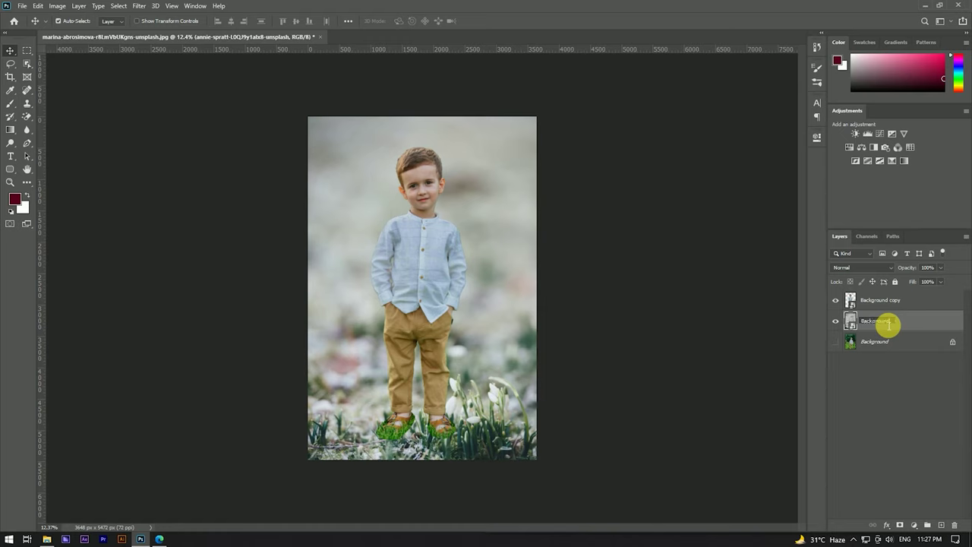
{"action": "key", "text": "Return"}
{"action": "mouse_move", "coordinate": [916, 322]}
{"action": "left_mouse_down"}
{"action": "mouse_move", "coordinate": [947, 410]}
{"action": "mouse_move", "coordinate": [944, 526]}
{"action": "left_mouse_up"}
{"action": "left_click_drag", "start_coordinate": [902, 322], "coordinate": [914, 304]}
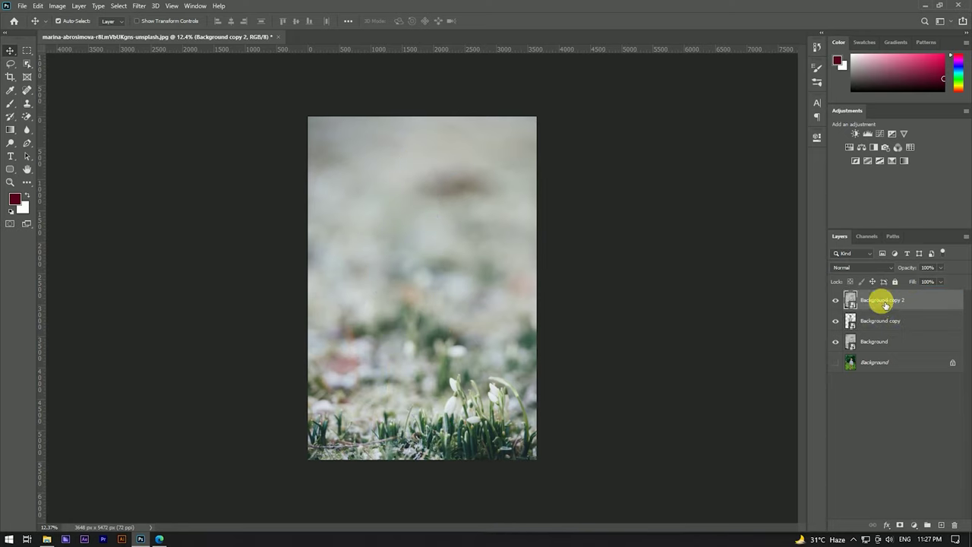
{"action": "left_click", "coordinate": [900, 524]}
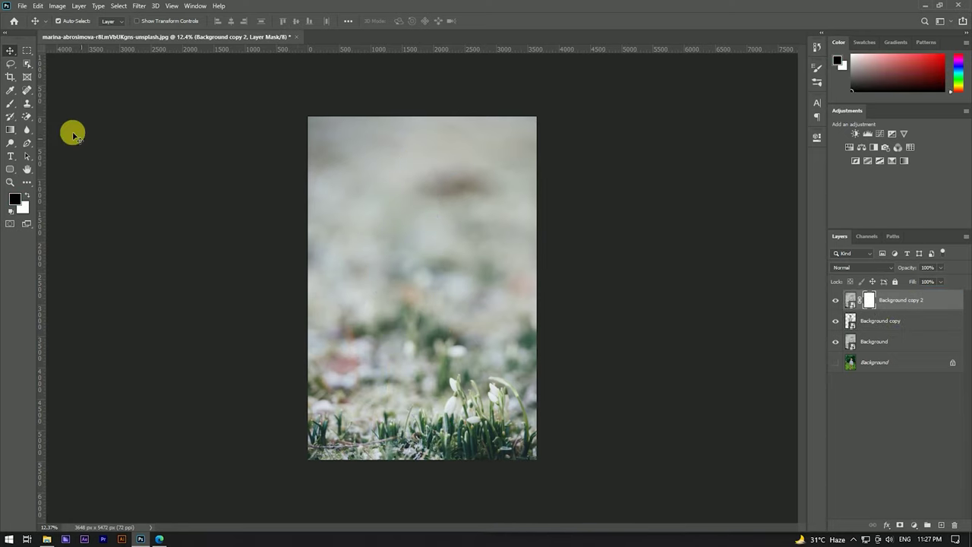
- Paint on the meadow copy's mask with the Brush to reveal the boy's face, shirt, legs and feet
{"action": "left_click", "coordinate": [16, 107]}
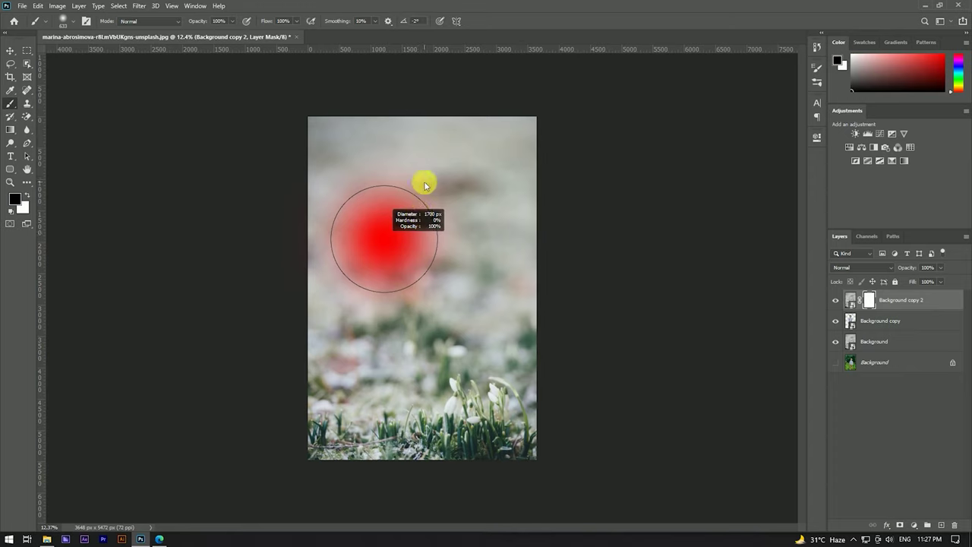
{"action": "mouse_move", "coordinate": [363, 193]}
{"action": "left_mouse_down"}
{"action": "mouse_move", "coordinate": [494, 223]}
{"action": "mouse_move", "coordinate": [549, 297]}
{"action": "mouse_move", "coordinate": [383, 332]}
{"action": "mouse_move", "coordinate": [542, 341]}
{"action": "mouse_move", "coordinate": [417, 386]}
{"action": "mouse_move", "coordinate": [388, 381]}
{"action": "mouse_move", "coordinate": [532, 400]}
{"action": "mouse_move", "coordinate": [372, 411]}
{"action": "mouse_move", "coordinate": [519, 420]}
{"action": "left_mouse_up"}
{"action": "mouse_move", "coordinate": [476, 372]}
{"action": "left_mouse_down"}
{"action": "mouse_move", "coordinate": [373, 364]}
{"action": "mouse_move", "coordinate": [396, 402]}
{"action": "left_mouse_up"}
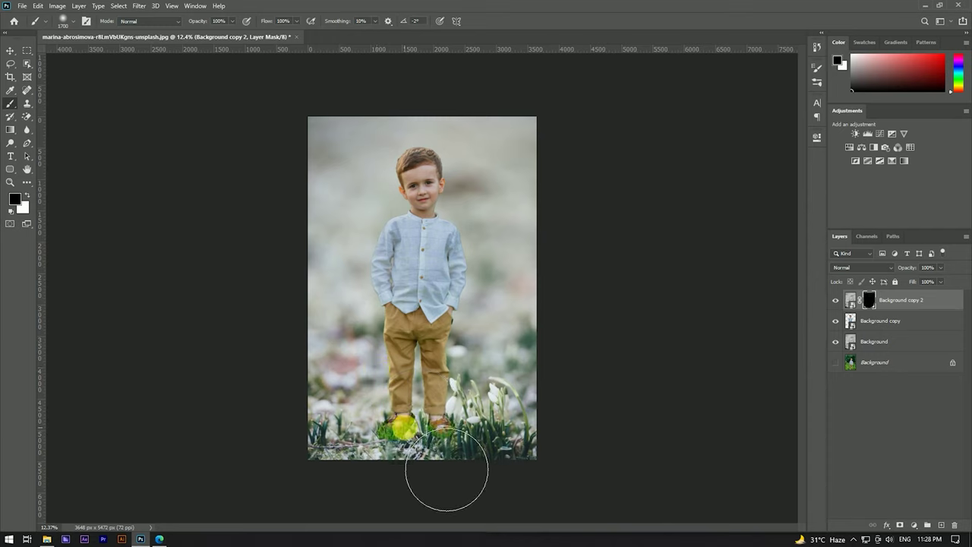
{"action": "right_click", "coordinate": [418, 402], "text": "alt"}
{"action": "scroll", "coordinate": [407, 404], "scroll_direction": "up", "scroll_amount": 3}
- Mask the boy layer and paint black with a smaller brush over the green grass at his sandals
{"action": "scroll", "coordinate": [403, 433], "scroll_direction": "up", "scroll_amount": 2}
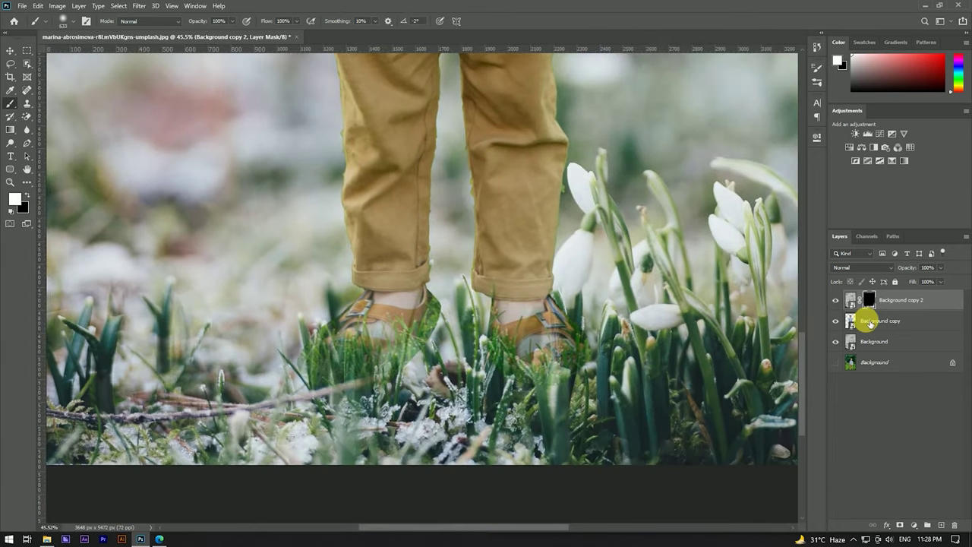
{"action": "left_click", "coordinate": [870, 324]}
{"action": "left_click", "coordinate": [897, 524]}
{"action": "key", "text": "x"}
{"action": "right_click", "coordinate": [445, 347], "text": "alt"}
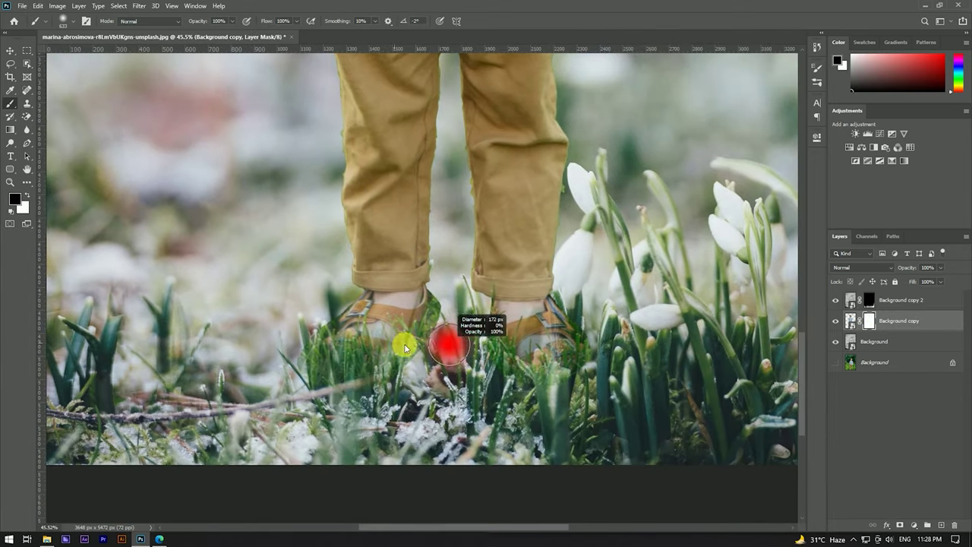
{"action": "right_click", "coordinate": [452, 307], "text": "alt"}
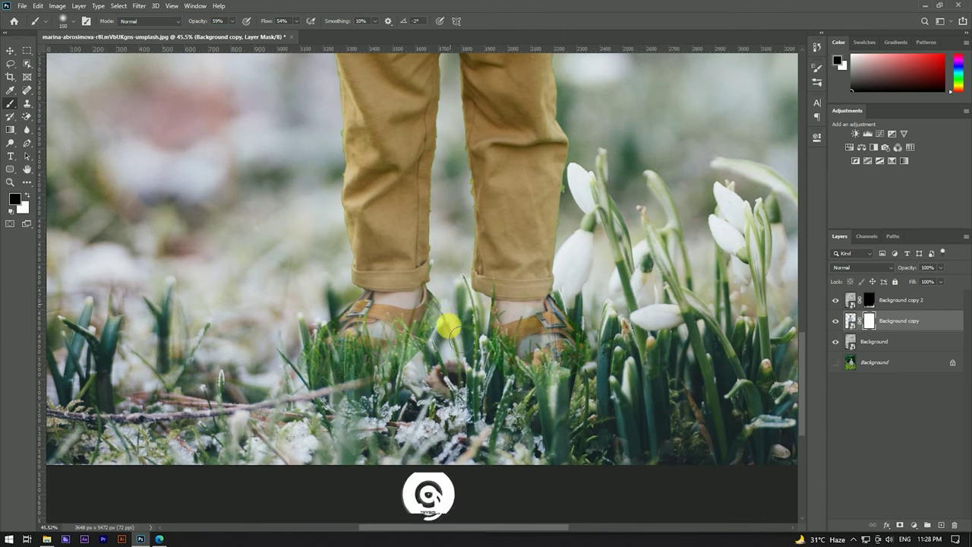
{"action": "left_click_drag", "start_coordinate": [445, 303], "coordinate": [433, 354]}
{"action": "left_click_drag", "start_coordinate": [445, 295], "coordinate": [418, 370]}
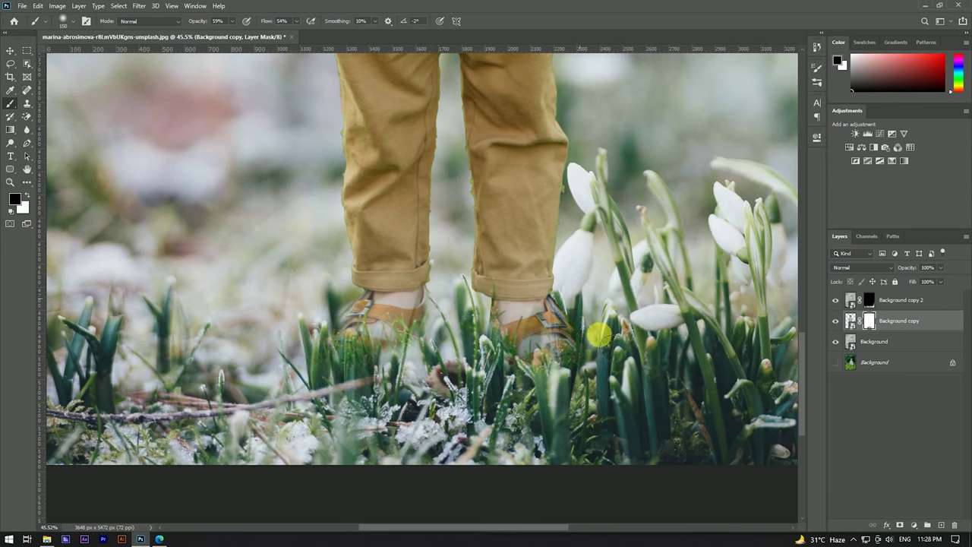
{"action": "scroll", "coordinate": [518, 422], "scroll_direction": "down", "scroll_amount": 5}
{"action": "scroll", "coordinate": [440, 223], "scroll_direction": "up", "scroll_amount": 3}
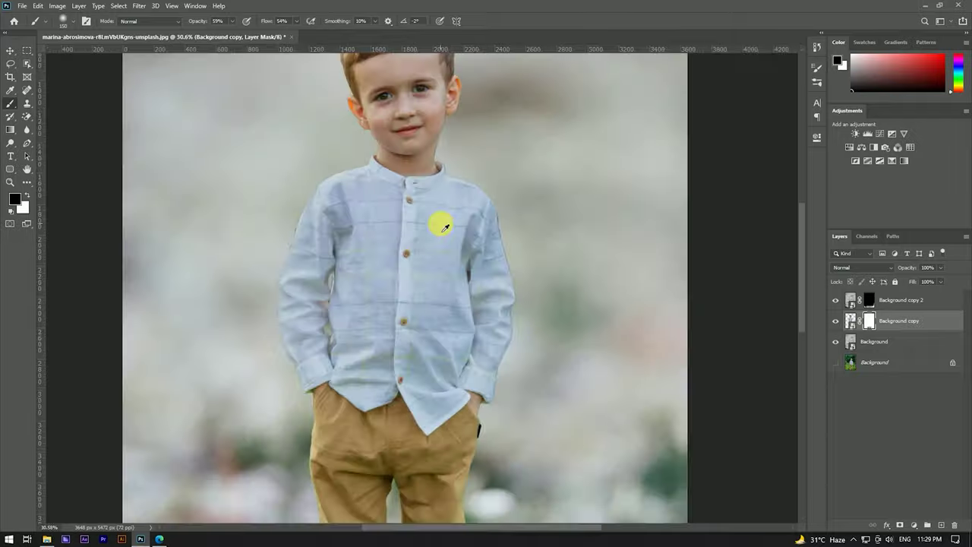
{"action": "scroll", "coordinate": [441, 223], "scroll_direction": "down", "scroll_amount": 4}
{"action": "scroll", "coordinate": [438, 280], "scroll_direction": "up", "scroll_amount": 2}
- Apply a Gaussian blur to the meadow Background layer
{"action": "key", "text": "v"}
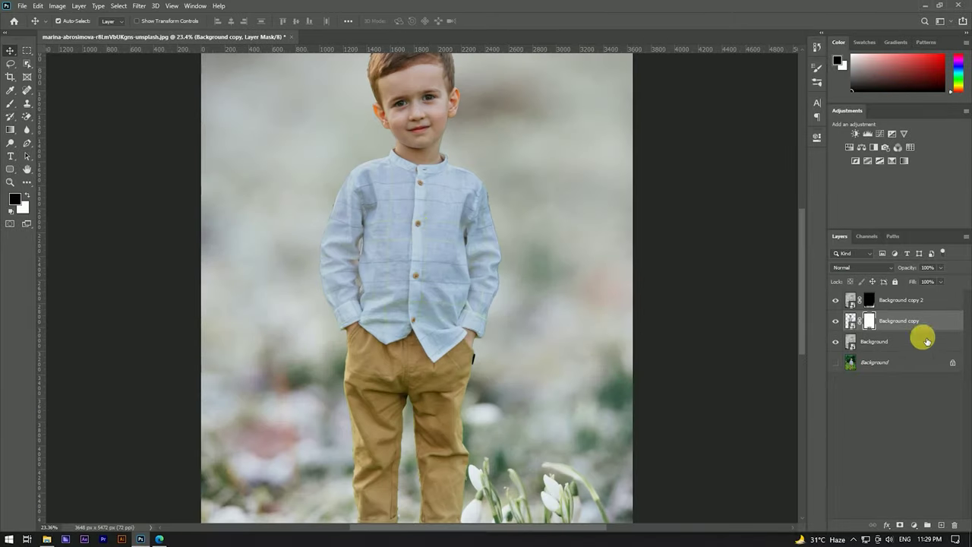
{"action": "left_click", "coordinate": [922, 341]}
{"action": "left_click", "coordinate": [139, 7]}
{"action": "mouse_move", "coordinate": [145, 120]}
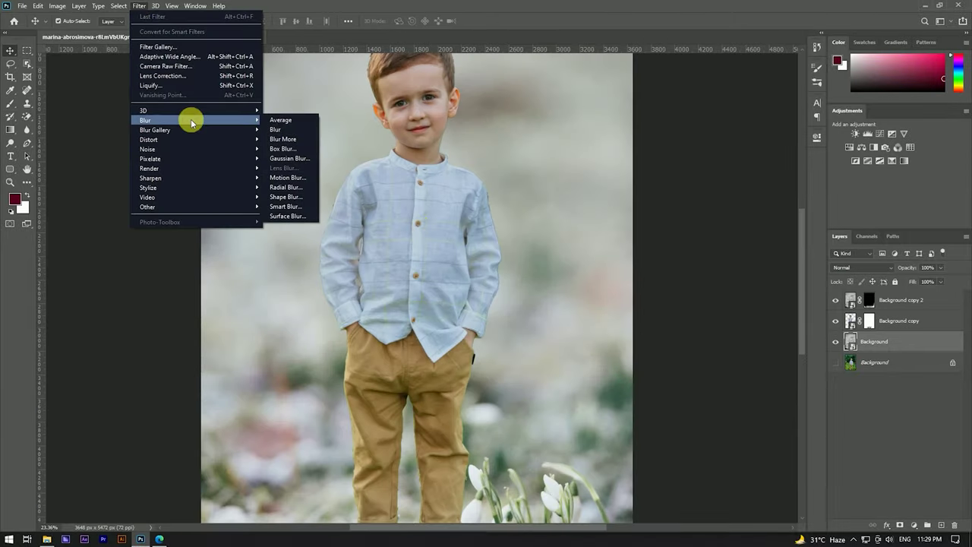
{"action": "left_click", "coordinate": [289, 165]}
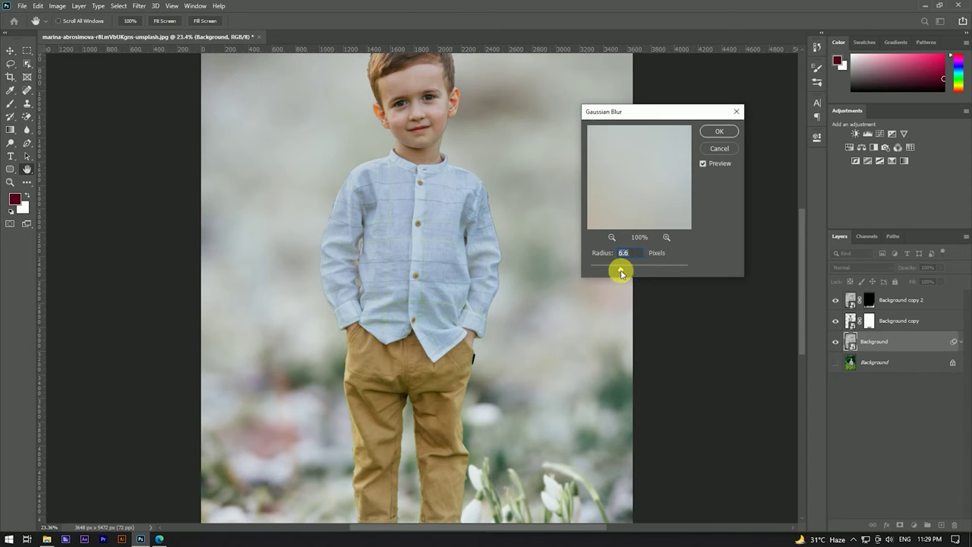
{"action": "left_click", "coordinate": [714, 132]}
{"action": "scroll", "coordinate": [467, 257], "scroll_direction": "down", "scroll_amount": 2}
{"action": "scroll", "coordinate": [412, 206], "scroll_direction": "up", "scroll_amount": 2}
{"action": "scroll", "coordinate": [413, 206], "scroll_direction": "up", "scroll_amount": 1}
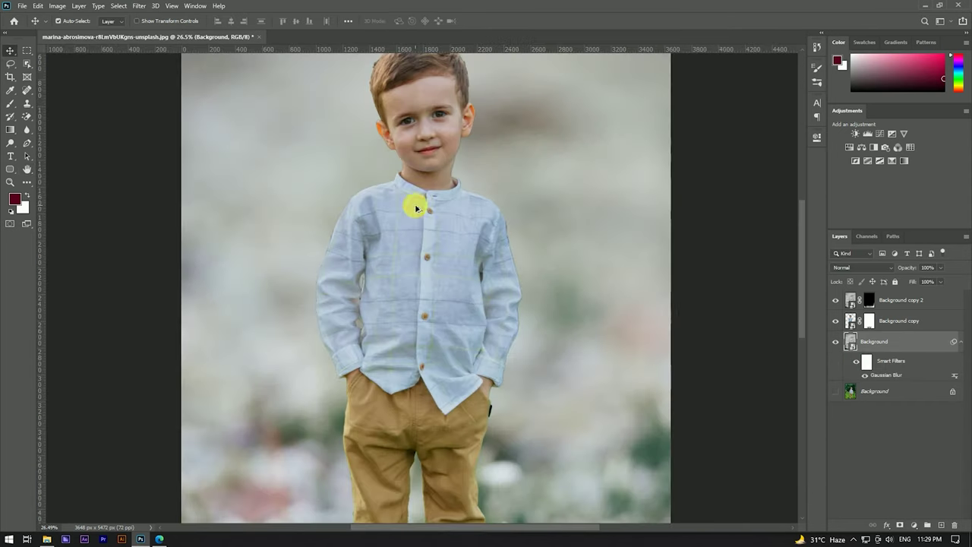
- Rename the boy cutout layer to Boy and the top masked layer to Mask
{"action": "left_click", "coordinate": [960, 342]}
{"action": "double_click", "coordinate": [908, 322]}
{"action": "type", "text": "Boy"}
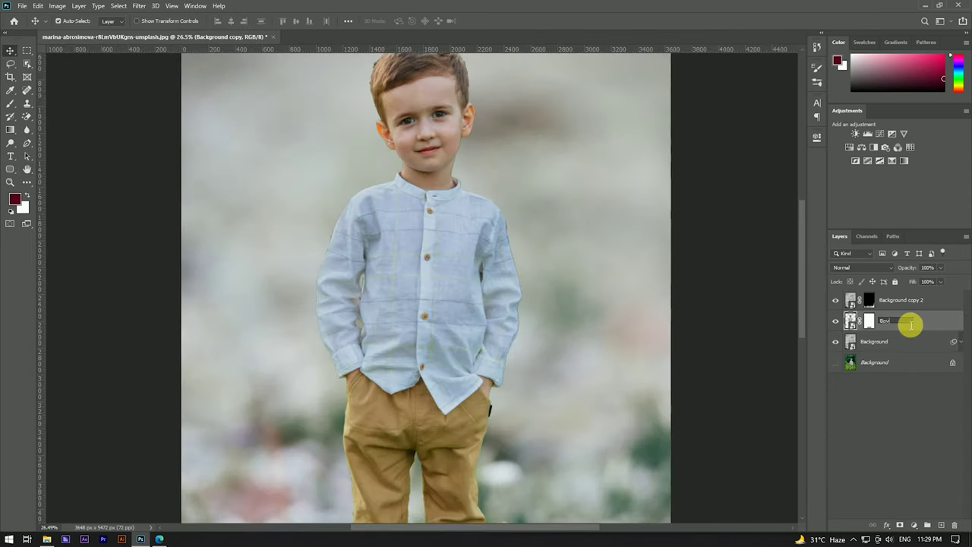
{"action": "double_click", "coordinate": [902, 300]}
{"action": "type", "text": "Mask"}
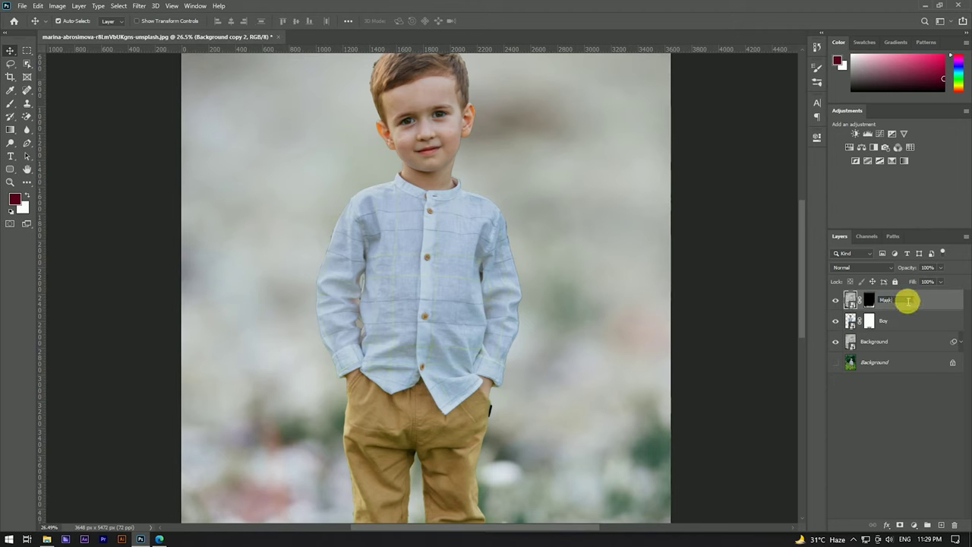
{"action": "left_click", "coordinate": [881, 321]}
{"action": "scroll", "coordinate": [531, 252], "scroll_direction": "down", "scroll_amount": 1}
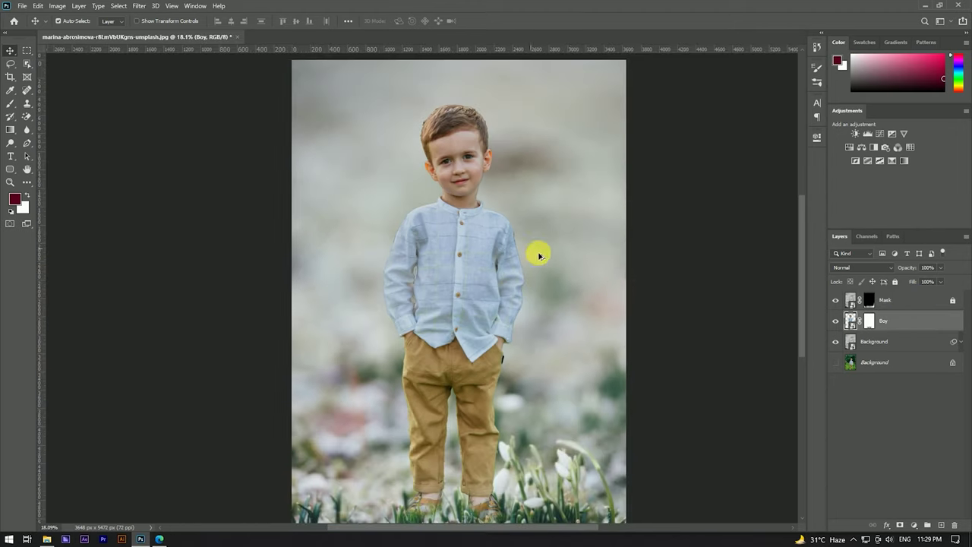
- With the Brush tool, paint out the dark fringe along the boy's shoulder in his mask
{"action": "scroll", "coordinate": [248, 189], "scroll_direction": "up", "scroll_amount": 3}
{"action": "key", "text": "b"}
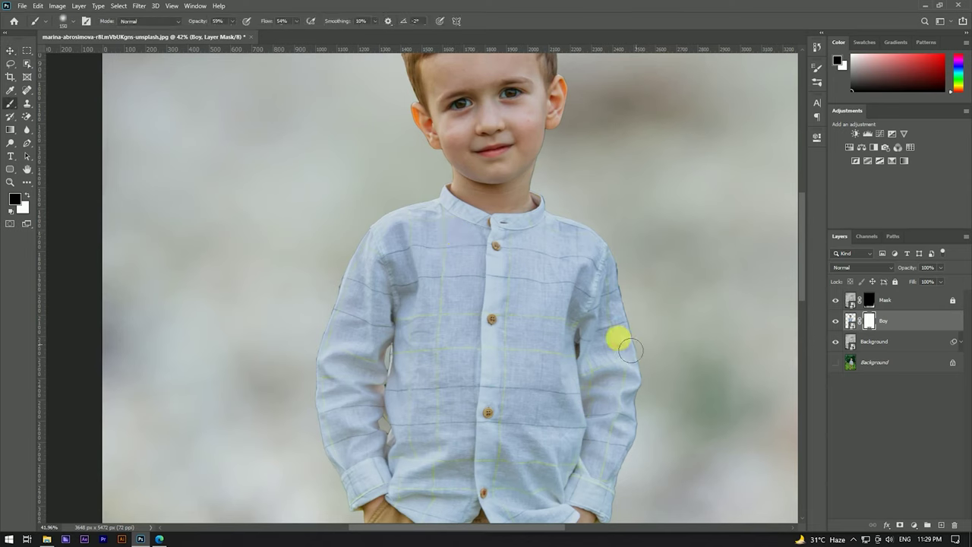
{"action": "scroll", "coordinate": [634, 414], "scroll_direction": "up", "scroll_amount": 3}
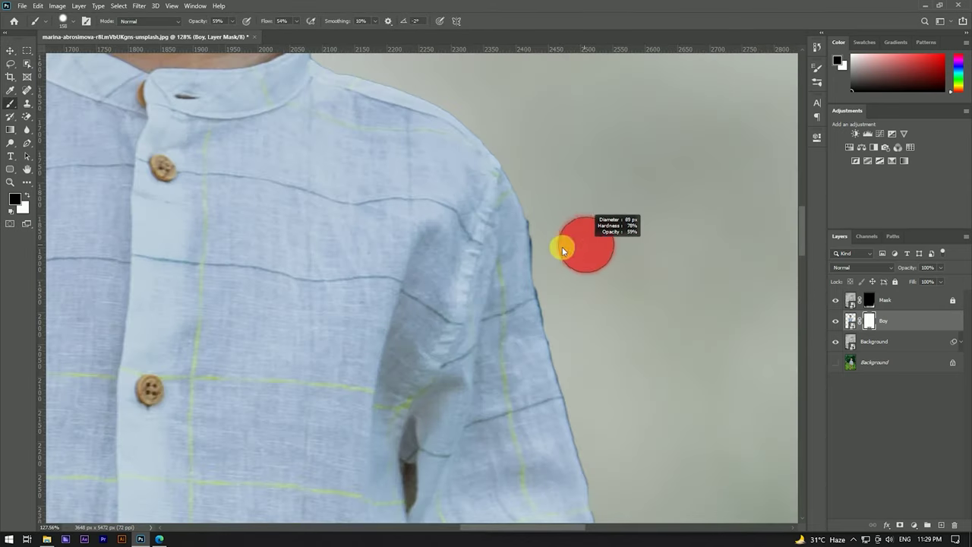
{"action": "left_click_drag", "start_coordinate": [562, 235], "coordinate": [584, 349]}
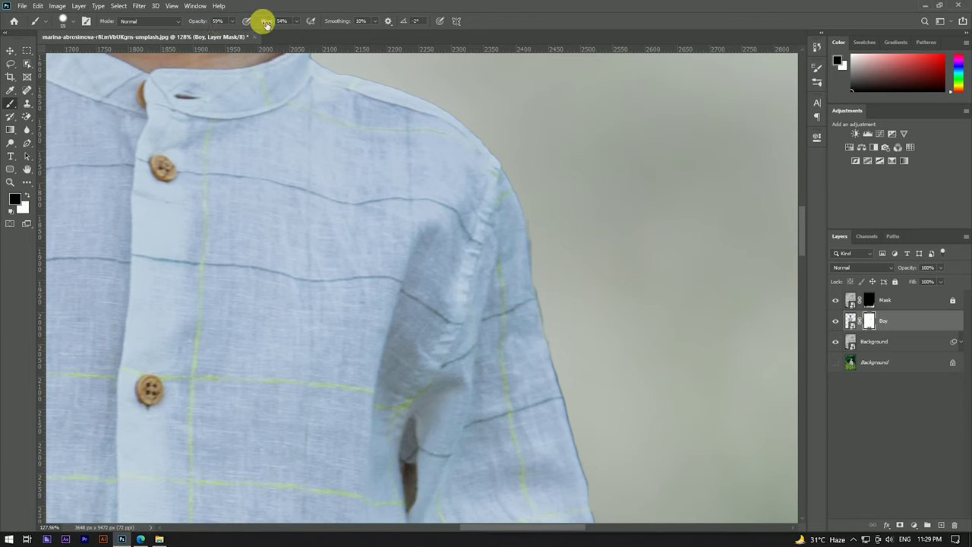
{"action": "scroll", "coordinate": [538, 194], "scroll_direction": "up", "scroll_amount": 3}
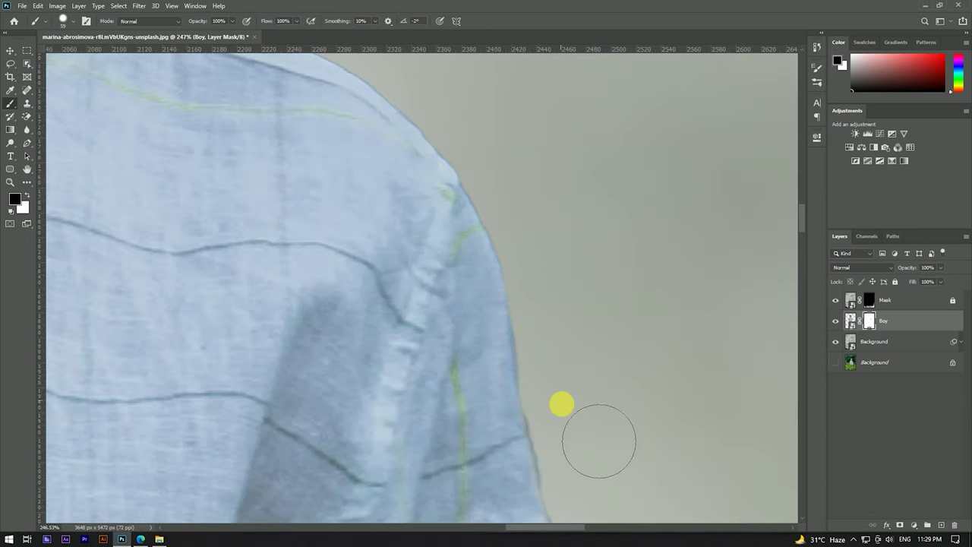
- Paint away the dark fringe down the boy's sleeve edge and lower shirt
{"action": "left_click_drag", "start_coordinate": [599, 442], "coordinate": [537, 206]}
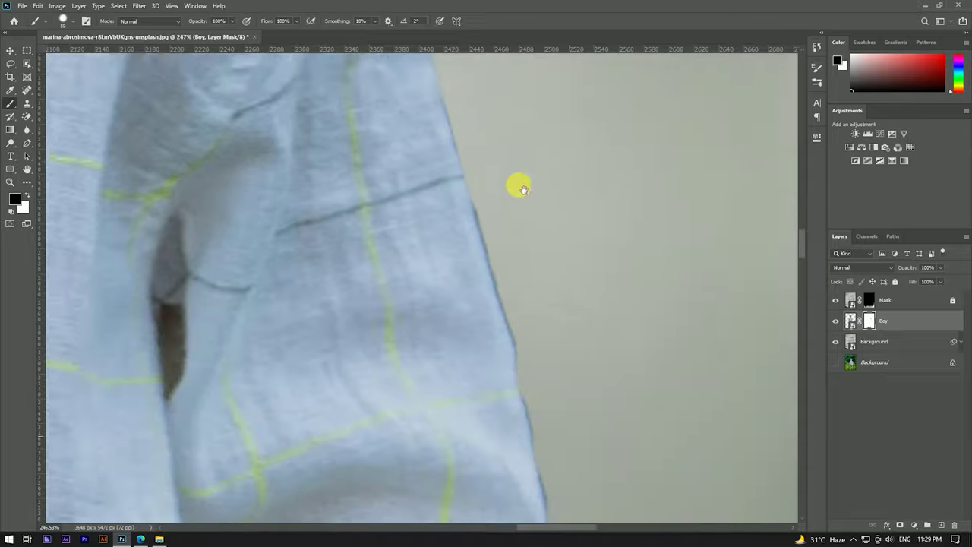
{"action": "left_click_drag", "start_coordinate": [590, 433], "coordinate": [553, 227]}
{"action": "scroll", "coordinate": [596, 403], "scroll_direction": "down", "scroll_amount": 3}
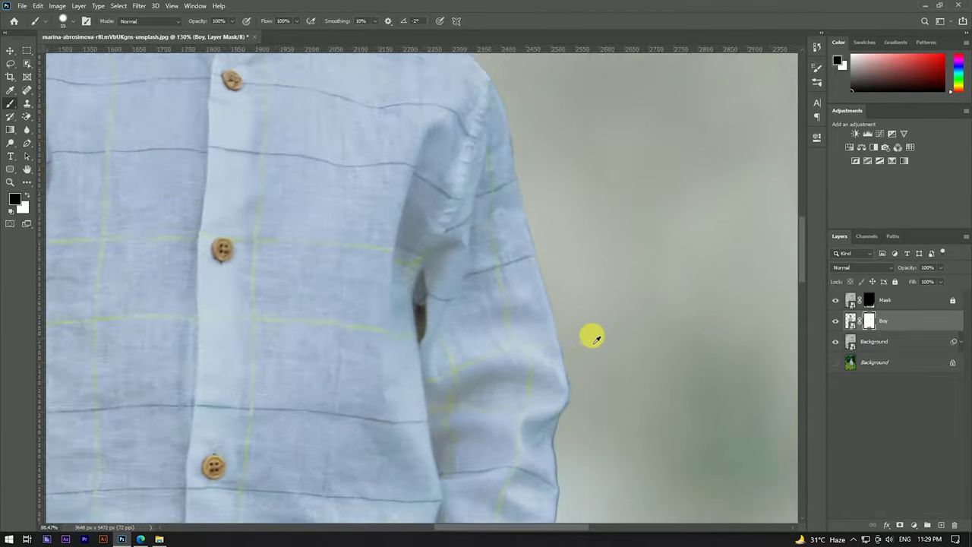
{"action": "scroll", "coordinate": [590, 336], "scroll_direction": "down", "scroll_amount": 3}
{"action": "scroll", "coordinate": [471, 190], "scroll_direction": "up", "scroll_amount": 3}
{"action": "scroll", "coordinate": [363, 389], "scroll_direction": "up", "scroll_amount": 3}
{"action": "mouse_move", "coordinate": [454, 154]}
{"action": "left_mouse_down"}
{"action": "mouse_move", "coordinate": [412, 235]}
{"action": "mouse_move", "coordinate": [369, 390]}
{"action": "mouse_move", "coordinate": [319, 503]}
{"action": "mouse_move", "coordinate": [345, 186]}
{"action": "left_mouse_up"}
{"action": "mouse_move", "coordinate": [350, 264]}
{"action": "left_mouse_down"}
{"action": "mouse_move", "coordinate": [324, 336]}
{"action": "mouse_move", "coordinate": [325, 483]}
{"action": "mouse_move", "coordinate": [329, 228]}
{"action": "mouse_move", "coordinate": [372, 434]}
{"action": "mouse_move", "coordinate": [347, 245]}
{"action": "mouse_move", "coordinate": [406, 374]}
{"action": "left_mouse_up"}
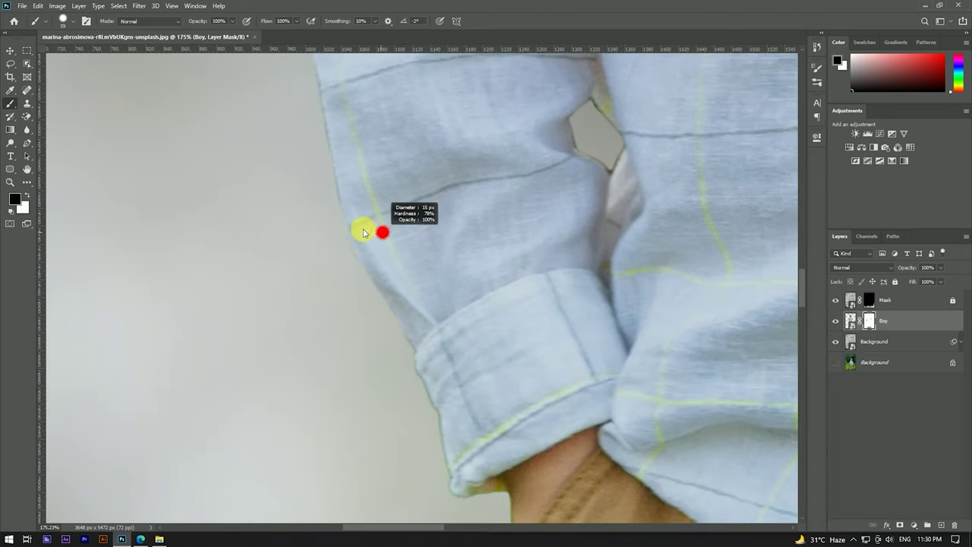
{"action": "scroll", "coordinate": [321, 282], "scroll_direction": "up", "scroll_amount": 2}
{"action": "scroll", "coordinate": [381, 330], "scroll_direction": "down", "scroll_amount": 5}
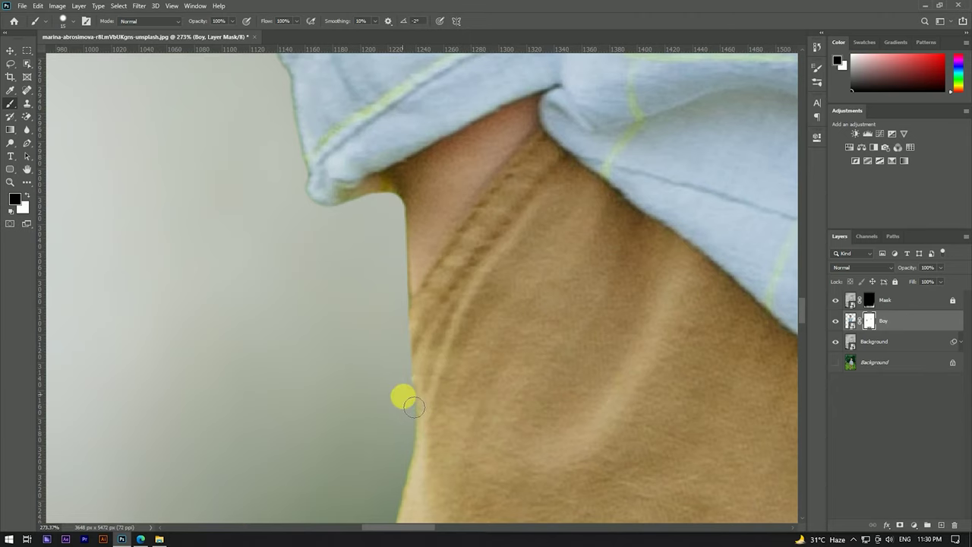
- Work down the trouser edge from the knee fold, cleaning fringe in the mask
{"action": "scroll", "coordinate": [414, 407], "scroll_direction": "down", "scroll_amount": 5}
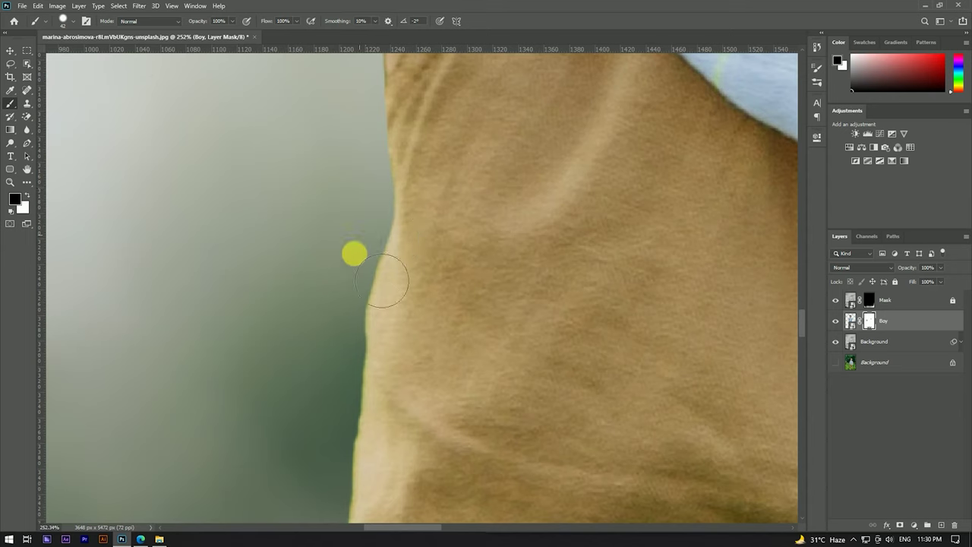
{"action": "scroll", "coordinate": [362, 405], "scroll_direction": "down", "scroll_amount": 5}
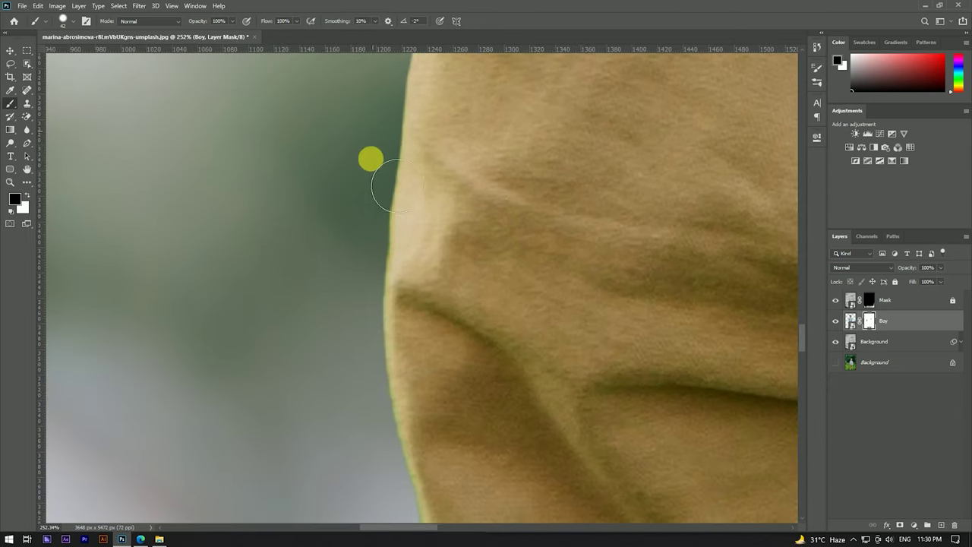
{"action": "left_click_drag", "start_coordinate": [365, 456], "coordinate": [348, 233]}
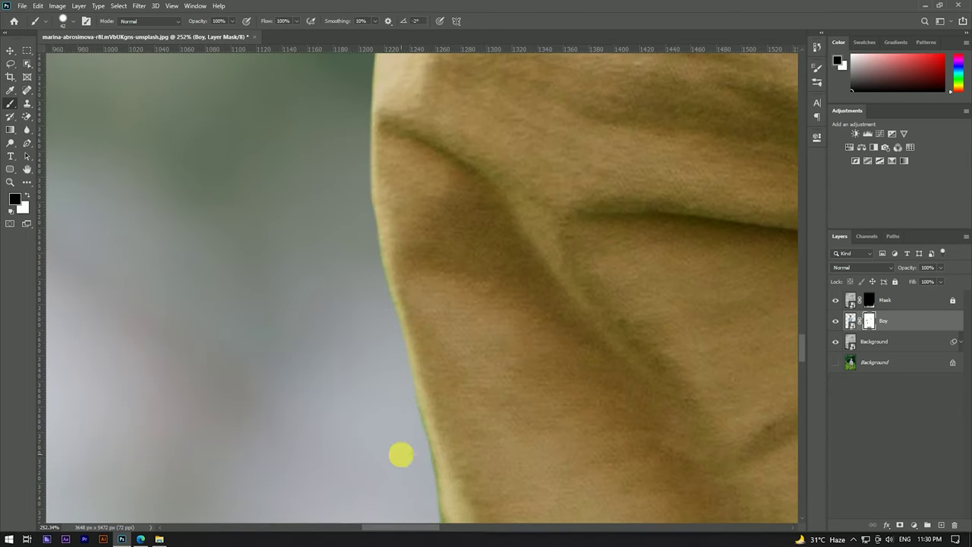
{"action": "left_click_drag", "start_coordinate": [401, 454], "coordinate": [360, 164]}
{"action": "left_click_drag", "start_coordinate": [410, 432], "coordinate": [360, 162]}
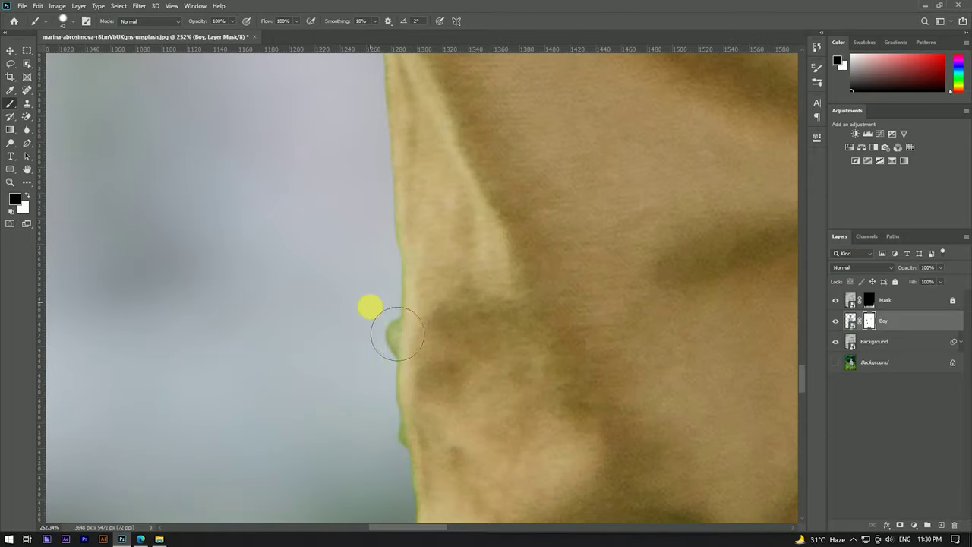
{"action": "left_click_drag", "start_coordinate": [407, 457], "coordinate": [413, 165]}
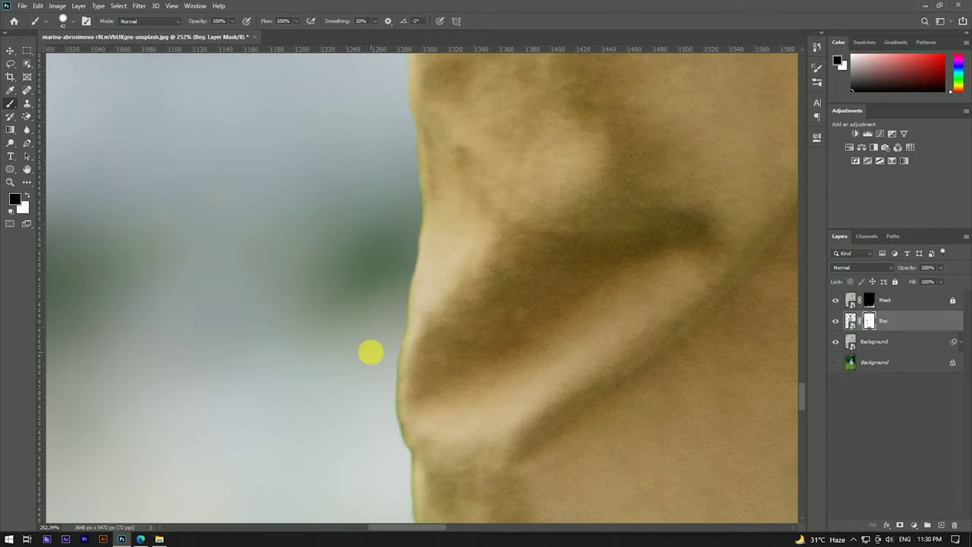
{"action": "left_click_drag", "start_coordinate": [371, 349], "coordinate": [360, 240]}
{"action": "scroll", "coordinate": [374, 362], "scroll_direction": "down", "scroll_amount": 3}
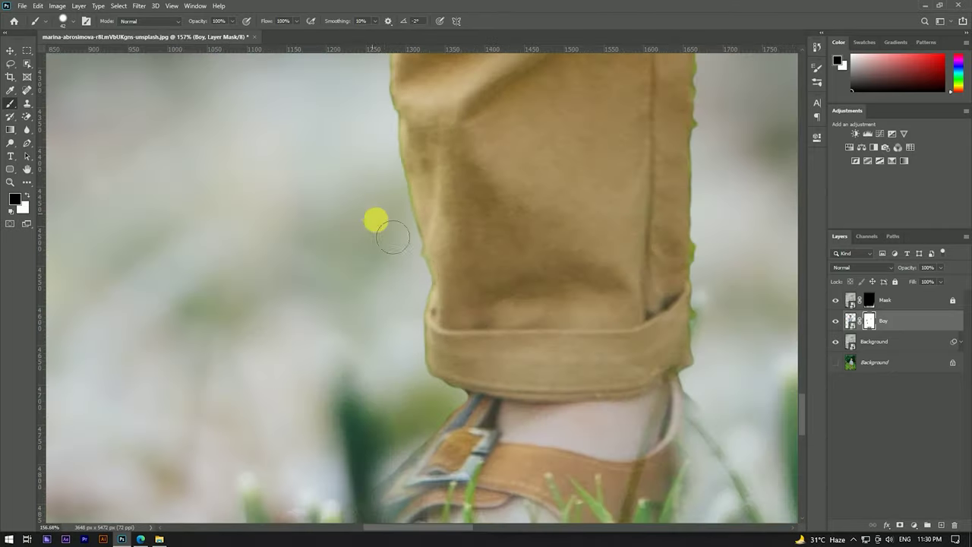
{"action": "scroll", "coordinate": [415, 262], "scroll_direction": "up", "scroll_amount": 2}
{"action": "scroll", "coordinate": [347, 282], "scroll_direction": "down", "scroll_amount": 3}
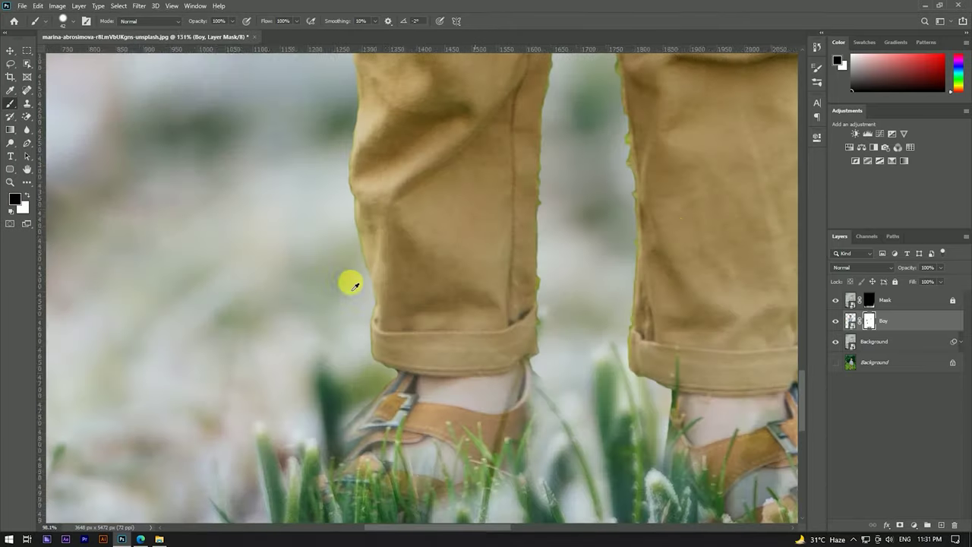
{"action": "scroll", "coordinate": [474, 154], "scroll_direction": "up", "scroll_amount": 3}
{"action": "scroll", "coordinate": [474, 154], "scroll_direction": "up", "scroll_amount": 2}
- Remove the green fringe on both edges of the gap between the boy's legs
{"action": "left_click_drag", "start_coordinate": [455, 256], "coordinate": [443, 430]}
{"action": "scroll", "coordinate": [575, 210], "scroll_direction": "up", "scroll_amount": 2}
{"action": "left_click_drag", "start_coordinate": [458, 89], "coordinate": [490, 368]}
{"action": "scroll", "coordinate": [491, 368], "scroll_direction": "right", "scroll_amount": 1}
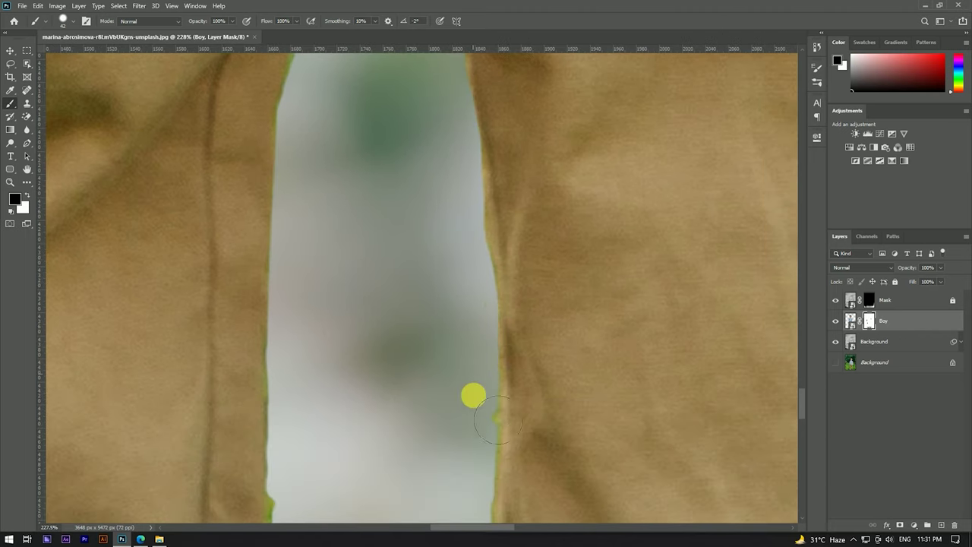
{"action": "scroll", "coordinate": [460, 352], "scroll_direction": "down", "scroll_amount": 2}
{"action": "scroll", "coordinate": [332, 271], "scroll_direction": "up", "scroll_amount": 3}
- Clean the green fringe down the edges of the left and right trouser legs
{"action": "mouse_move", "coordinate": [381, 124]}
{"action": "left_mouse_down"}
{"action": "mouse_move", "coordinate": [400, 137]}
{"action": "mouse_move", "coordinate": [402, 275]}
{"action": "mouse_move", "coordinate": [515, 317]}
{"action": "left_mouse_up"}
{"action": "scroll", "coordinate": [513, 314], "scroll_direction": "right", "scroll_amount": 3}
{"action": "scroll", "coordinate": [513, 315], "scroll_direction": "up", "scroll_amount": 1}
{"action": "mouse_move", "coordinate": [459, 95]}
{"action": "left_mouse_down"}
{"action": "mouse_move", "coordinate": [440, 455]}
{"action": "mouse_move", "coordinate": [428, 419]}
{"action": "left_mouse_up"}
{"action": "scroll", "coordinate": [490, 202], "scroll_direction": "down", "scroll_amount": 3}
{"action": "scroll", "coordinate": [538, 223], "scroll_direction": "down", "scroll_amount": 2}
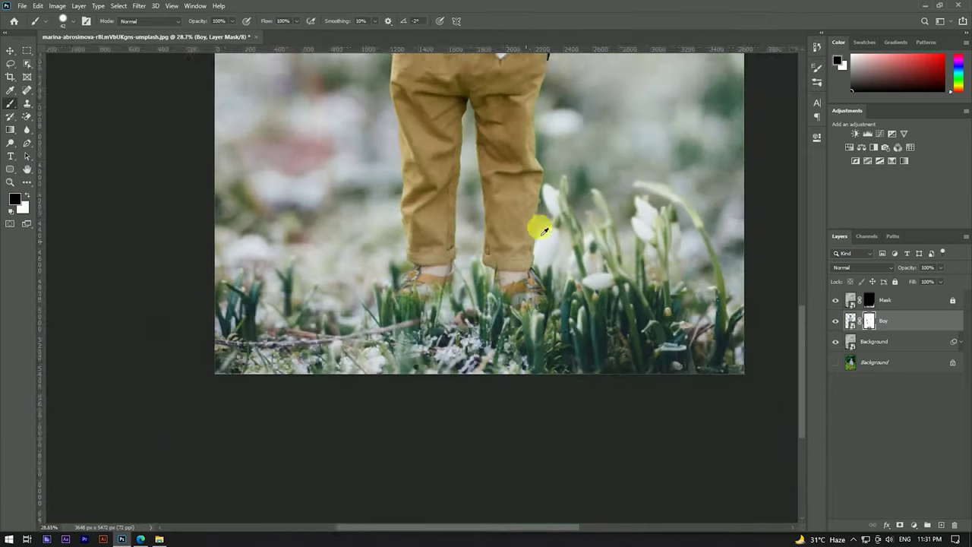
{"action": "scroll", "coordinate": [517, 162], "scroll_direction": "up", "scroll_amount": 3}
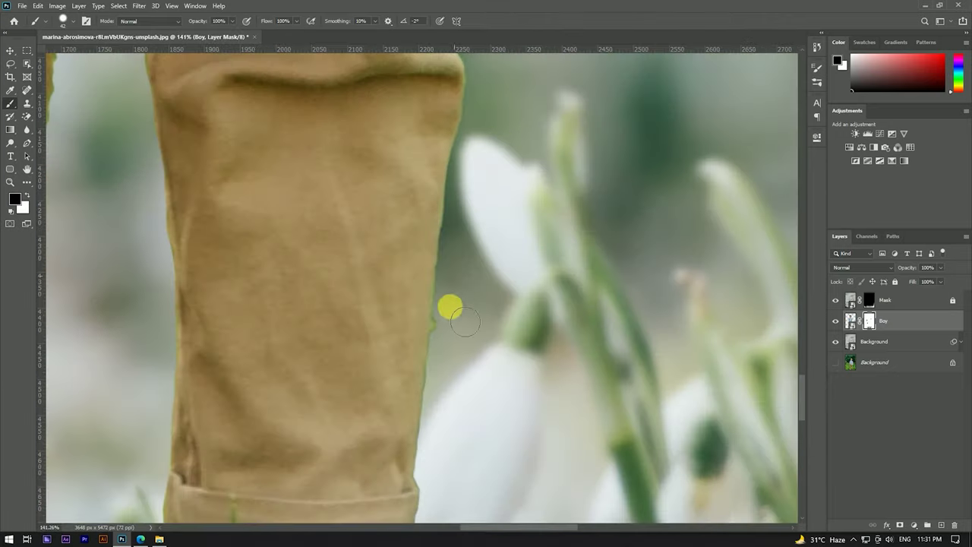
{"action": "left_click_drag", "start_coordinate": [481, 200], "coordinate": [464, 325]}
{"action": "scroll", "coordinate": [447, 424], "scroll_direction": "down", "scroll_amount": 3}
{"action": "scroll", "coordinate": [450, 289], "scroll_direction": "up", "scroll_amount": 4}
{"action": "scroll", "coordinate": [456, 266], "scroll_direction": "down", "scroll_amount": 2}
{"action": "scroll", "coordinate": [467, 336], "scroll_direction": "up", "scroll_amount": 1}
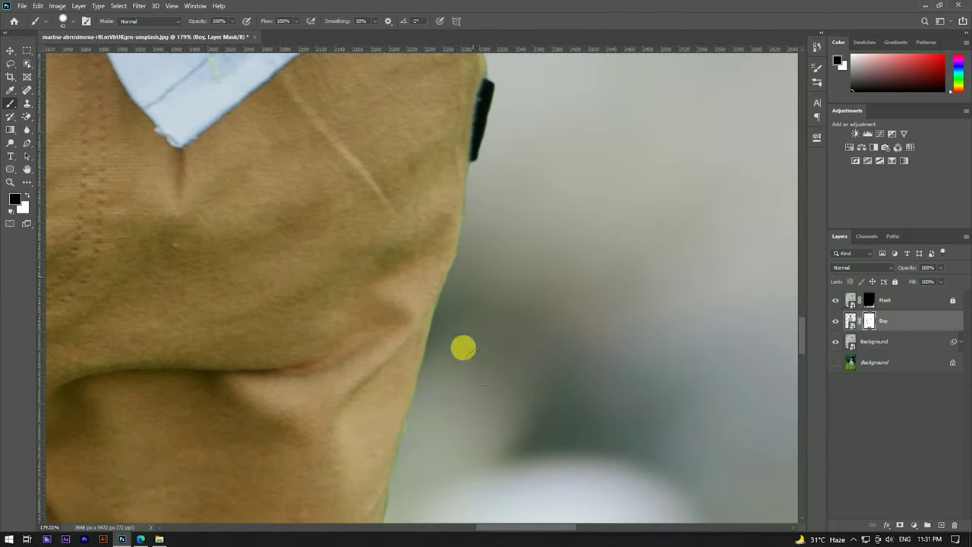
{"action": "scroll", "coordinate": [462, 334], "scroll_direction": "down", "scroll_amount": 3}
{"action": "scroll", "coordinate": [551, 338], "scroll_direction": "down", "scroll_amount": 1}
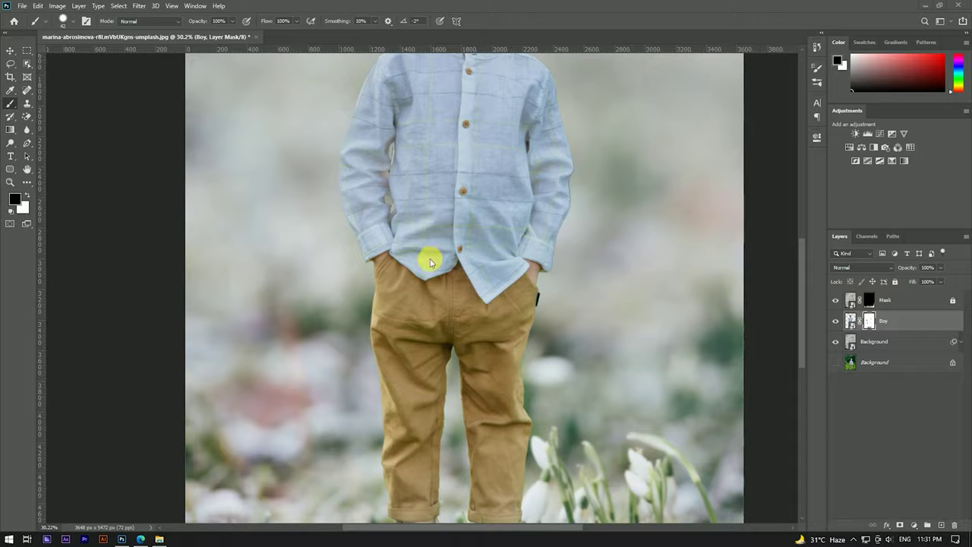
{"action": "scroll", "coordinate": [430, 336], "scroll_direction": "down", "scroll_amount": 2}
{"action": "scroll", "coordinate": [445, 113], "scroll_direction": "up", "scroll_amount": 4}
{"action": "scroll", "coordinate": [451, 206], "scroll_direction": "up", "scroll_amount": 2}
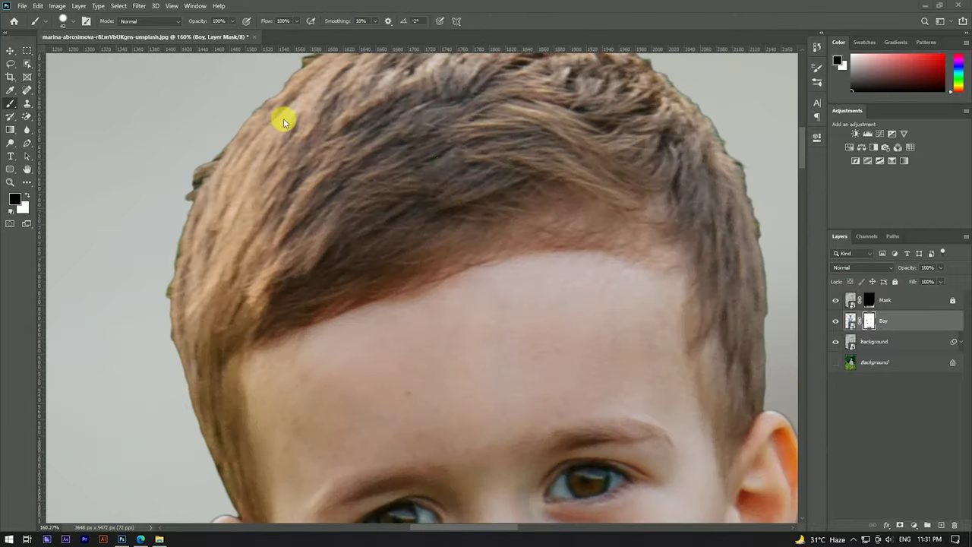
{"action": "scroll", "coordinate": [494, 160], "scroll_direction": "right", "scroll_amount": 3}
{"action": "scroll", "coordinate": [493, 160], "scroll_direction": "up", "scroll_amount": 1}
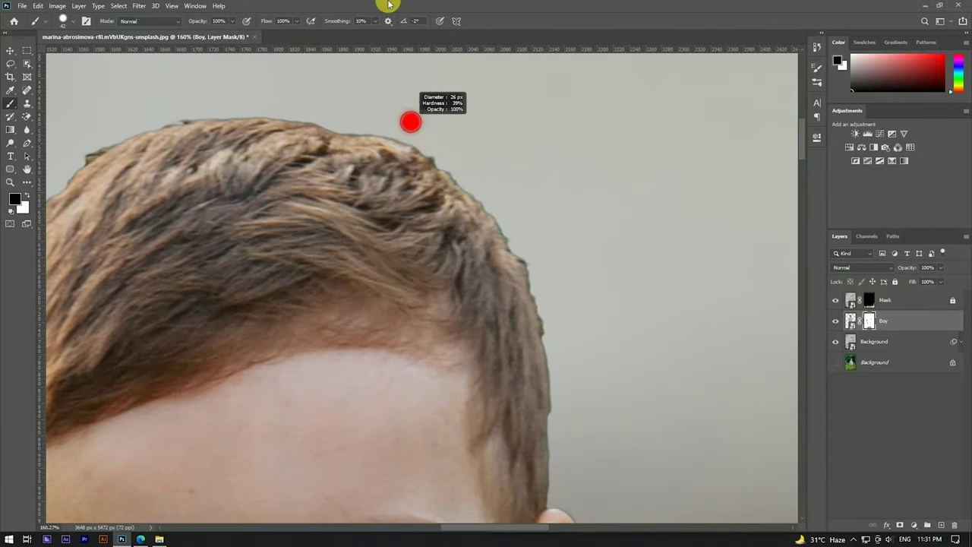
- Resize and soften the brush, then tidy the hair outline near the forehead
{"action": "right_click", "coordinate": [523, 262], "text": "alt"}
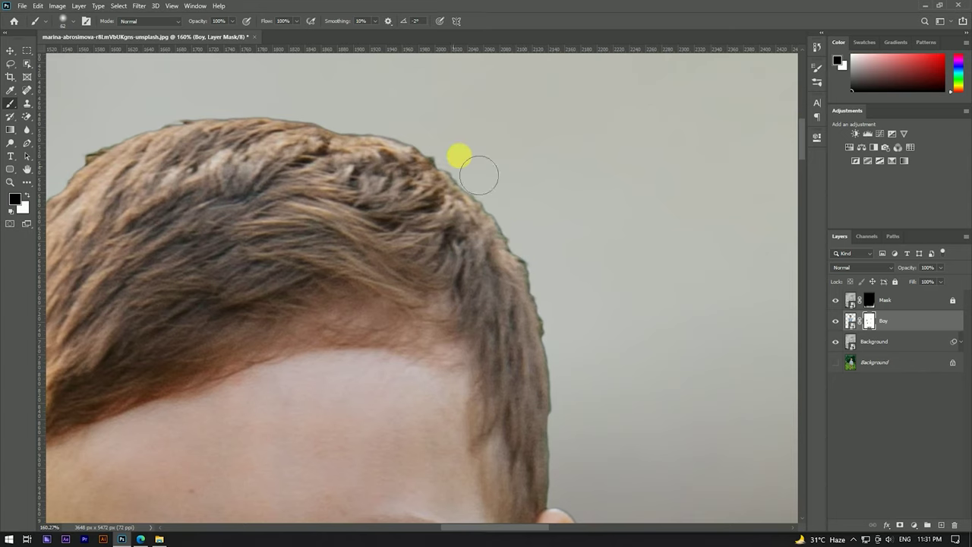
{"action": "right_click", "coordinate": [449, 147], "text": "alt"}
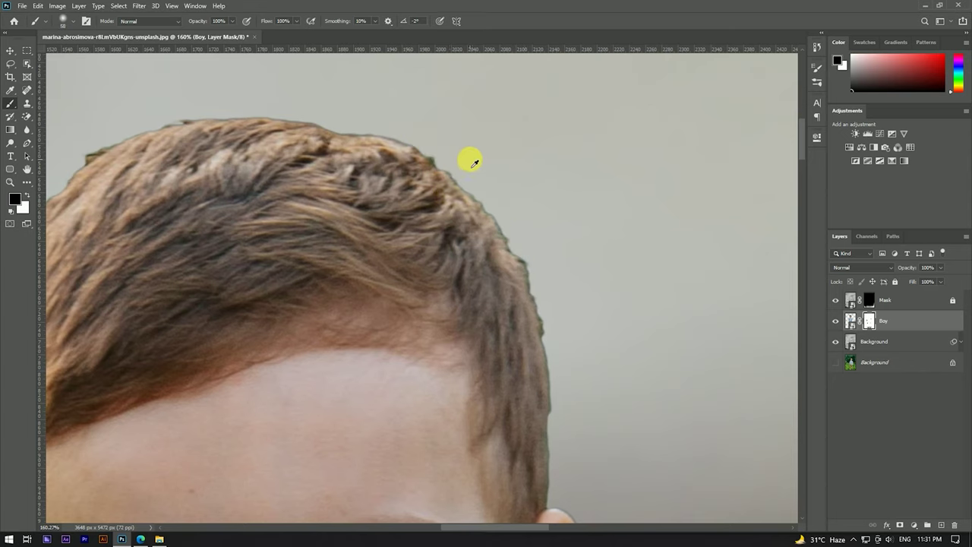
{"action": "scroll", "coordinate": [556, 281], "scroll_direction": "up", "scroll_amount": 3}
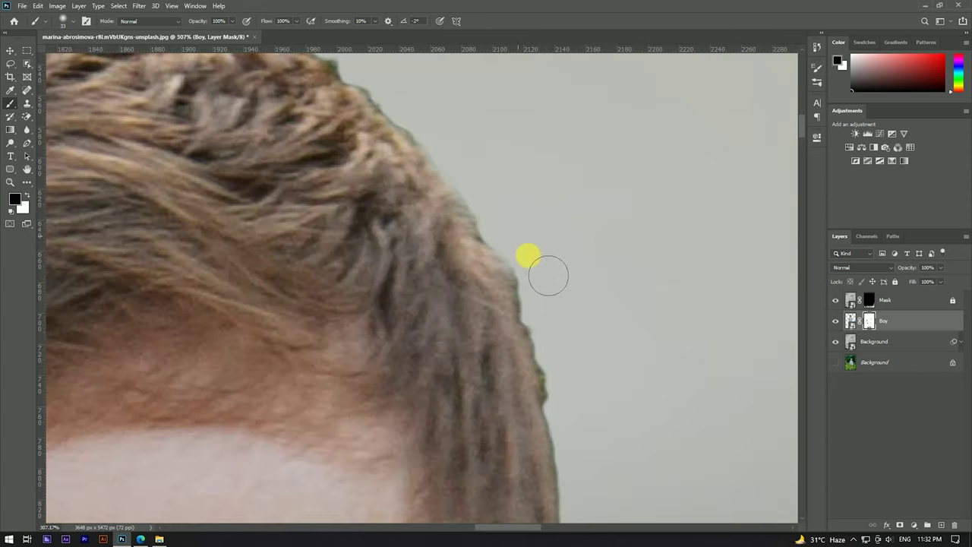
{"action": "scroll", "coordinate": [568, 382], "scroll_direction": "down", "scroll_amount": 2}
{"action": "scroll", "coordinate": [253, 215], "scroll_direction": "up", "scroll_amount": 2}
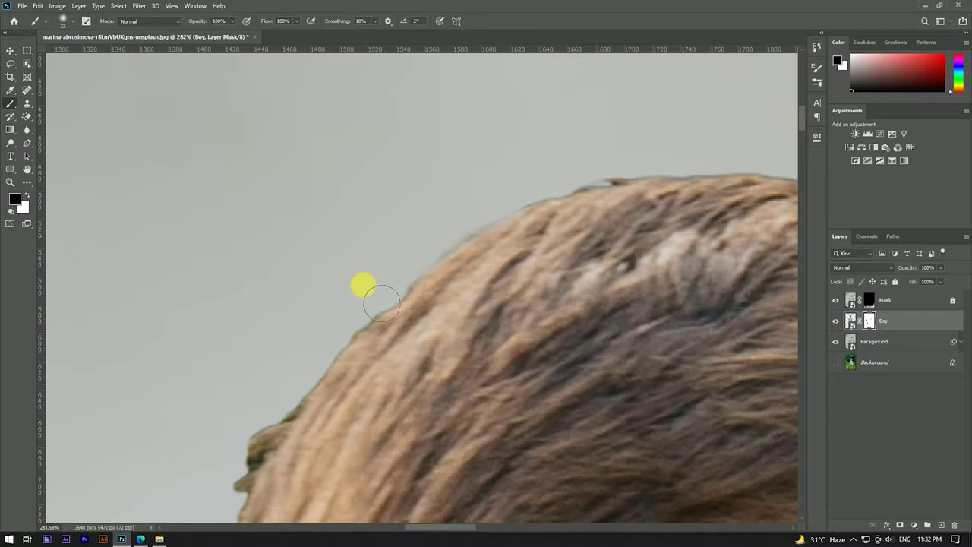
{"action": "left_click_drag", "start_coordinate": [363, 286], "coordinate": [395, 217]}
{"action": "left_click_drag", "start_coordinate": [323, 314], "coordinate": [398, 129]}
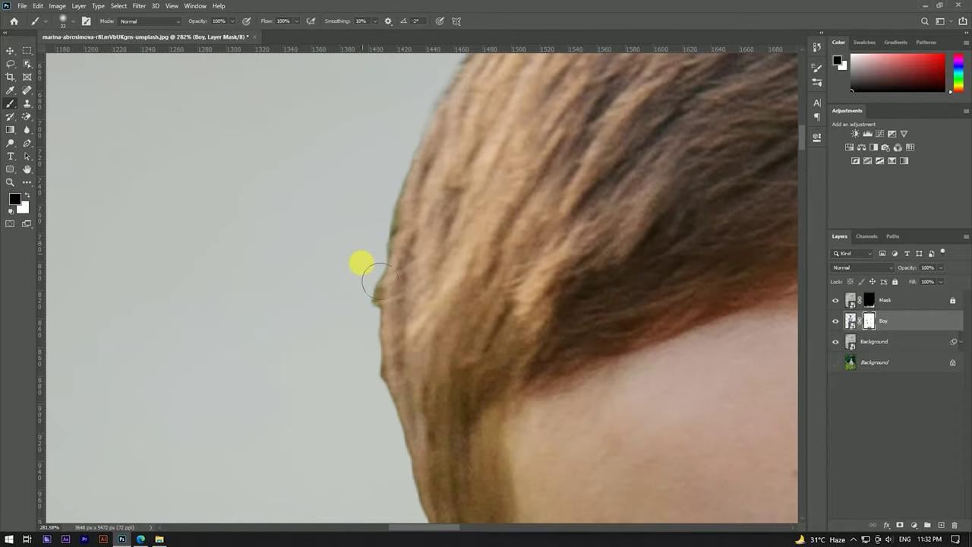
{"action": "scroll", "coordinate": [445, 189], "scroll_direction": "down", "scroll_amount": 8}
{"action": "scroll", "coordinate": [456, 190], "scroll_direction": "down", "scroll_amount": 2}
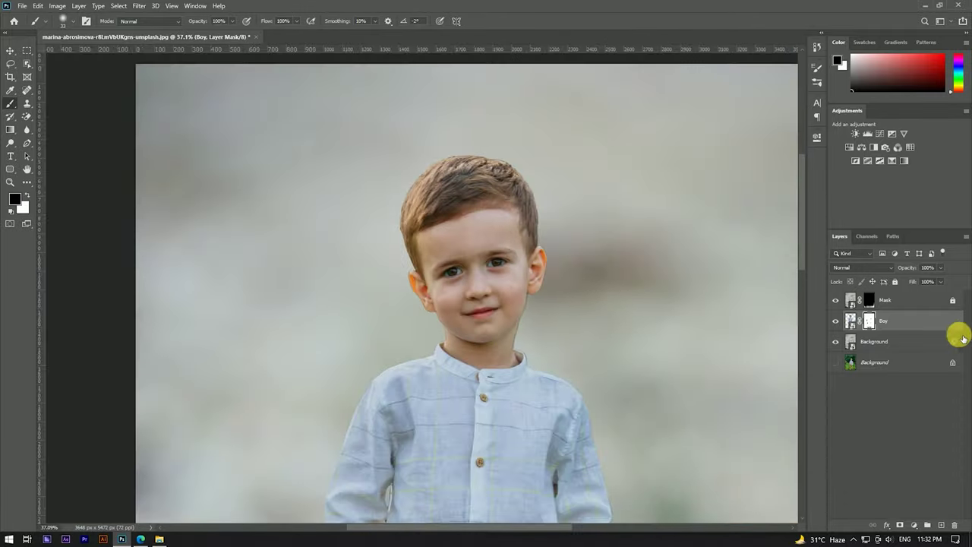
- Add a new empty layer above Boy and merge Boy down into the layer below
{"action": "right_click", "coordinate": [921, 322]}
{"action": "left_click", "coordinate": [941, 525]}
{"action": "right_click", "coordinate": [886, 338]}
{"action": "left_click", "coordinate": [827, 397]}
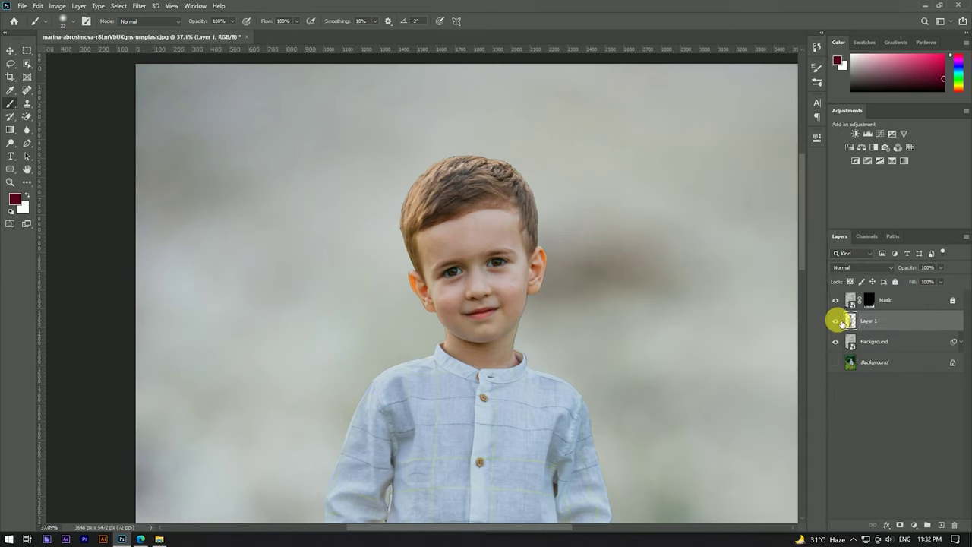
- Choose the Spot Healing Brush and size it small for the facial blemishes
{"action": "scroll", "coordinate": [386, 343], "scroll_direction": "up", "scroll_amount": 5}
{"action": "scroll", "coordinate": [238, 200], "scroll_direction": "up", "scroll_amount": 2}
{"action": "scroll", "coordinate": [238, 200], "scroll_direction": "down", "scroll_amount": 1}
{"action": "left_click", "coordinate": [23, 95]}
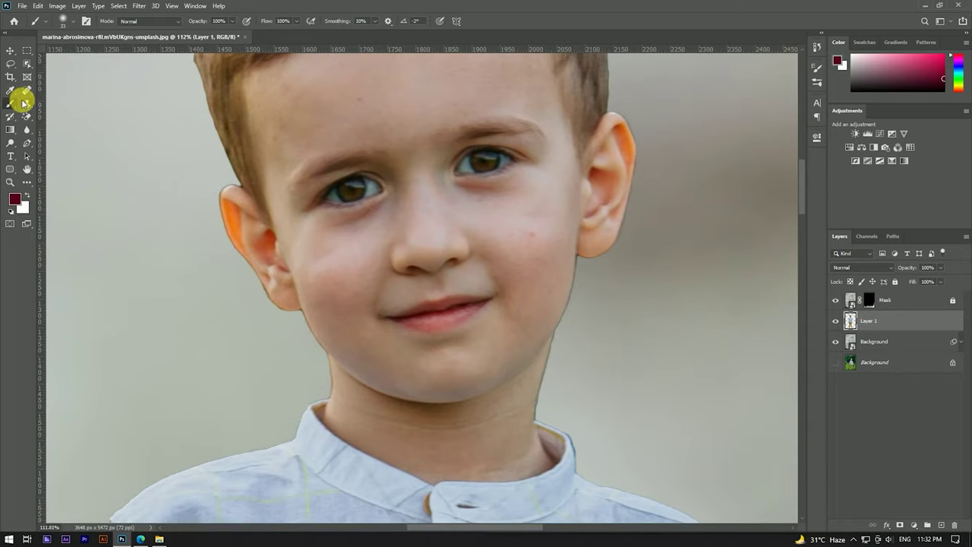
{"action": "left_click", "coordinate": [76, 90]}
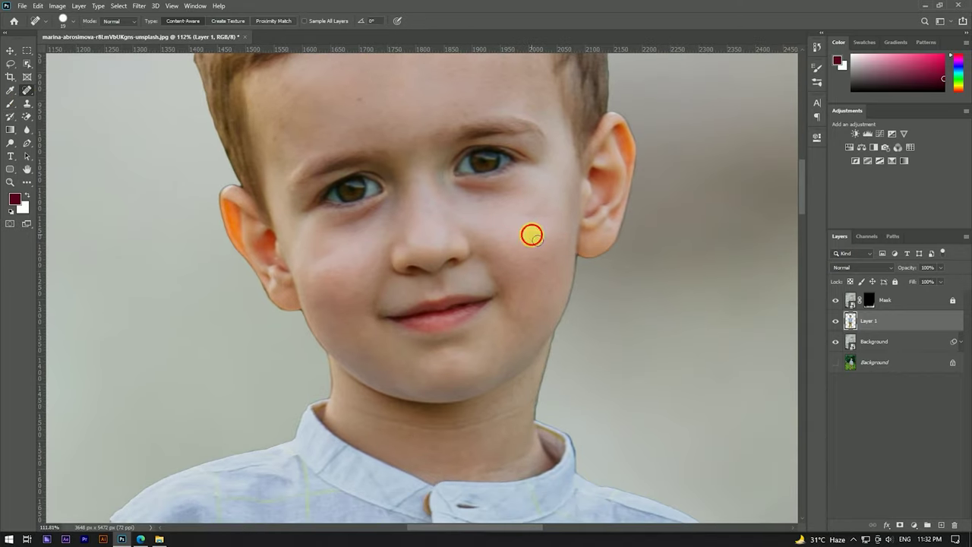
{"action": "scroll", "coordinate": [406, 238], "scroll_direction": "down", "scroll_amount": 2}
{"action": "scroll", "coordinate": [306, 159], "scroll_direction": "up", "scroll_amount": 3}
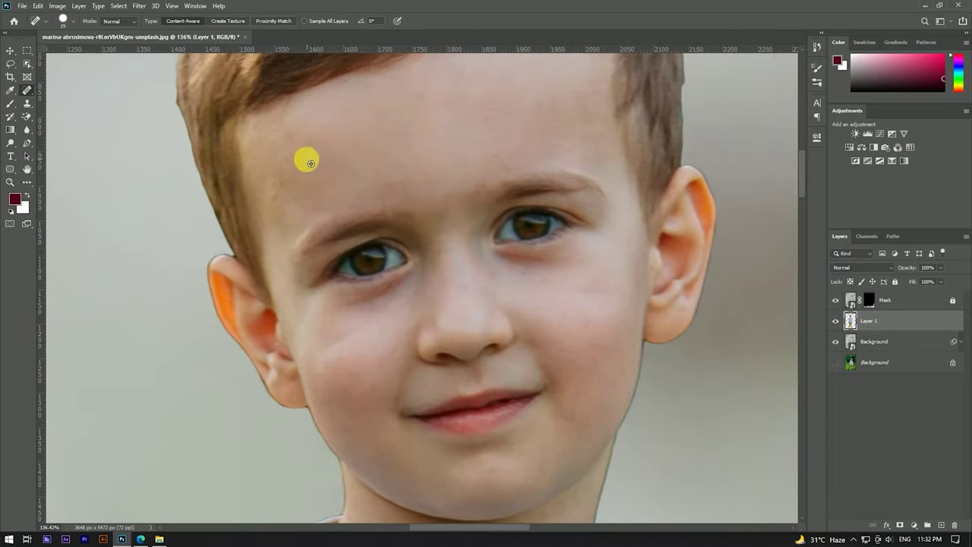
{"action": "left_click_drag", "start_coordinate": [306, 159], "coordinate": [305, 203]}
{"action": "left_click_drag", "start_coordinate": [581, 308], "coordinate": [569, 306]}
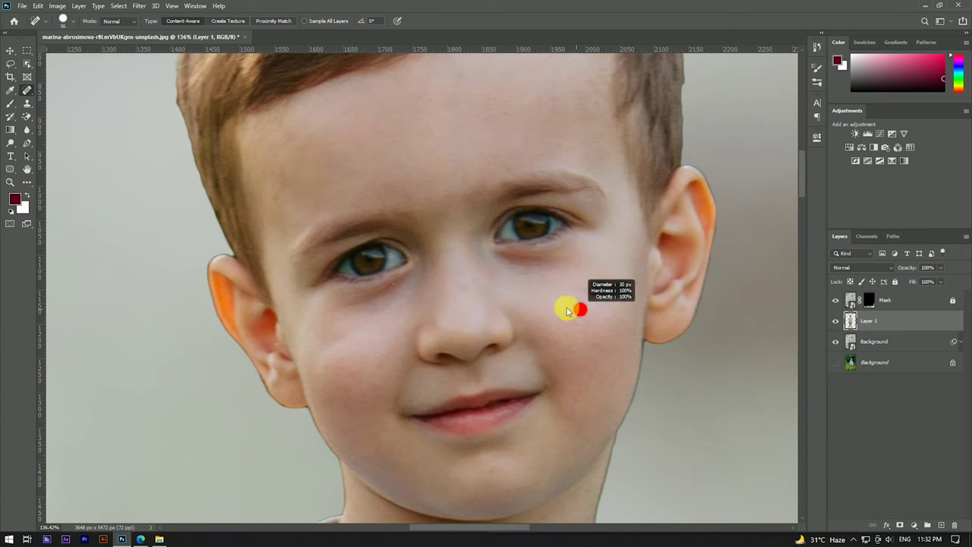
{"action": "scroll", "coordinate": [341, 393], "scroll_direction": "up", "scroll_amount": 2}
{"action": "scroll", "coordinate": [347, 384], "scroll_direction": "down", "scroll_amount": 3}
{"action": "scroll", "coordinate": [369, 329], "scroll_direction": "down", "scroll_amount": 3}
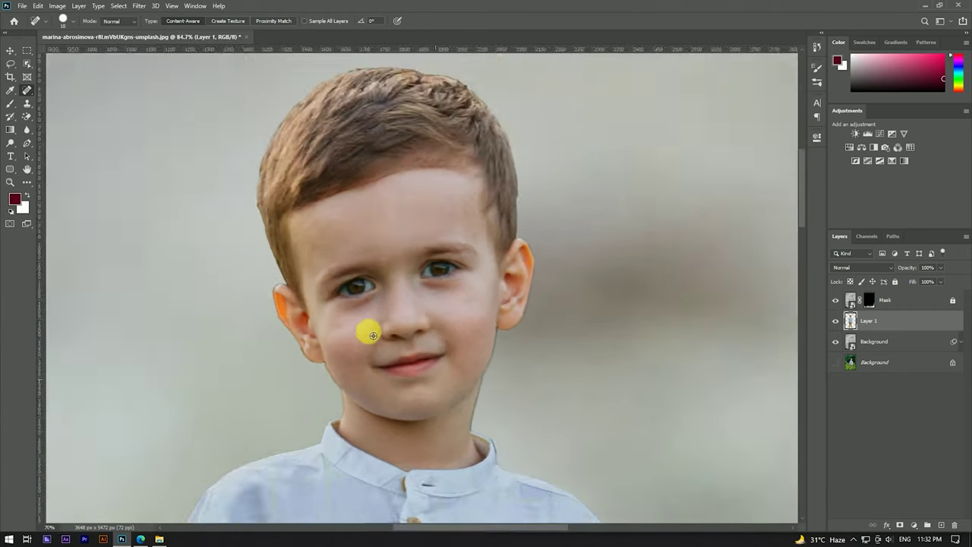
{"action": "scroll", "coordinate": [460, 248], "scroll_direction": "down", "scroll_amount": 2}
{"action": "scroll", "coordinate": [494, 130], "scroll_direction": "down", "scroll_amount": 2}
{"action": "scroll", "coordinate": [494, 130], "scroll_direction": "down", "scroll_amount": 1}
- Convert Layer 1, Mask and Background together into one smart object
{"action": "key", "text": "v"}
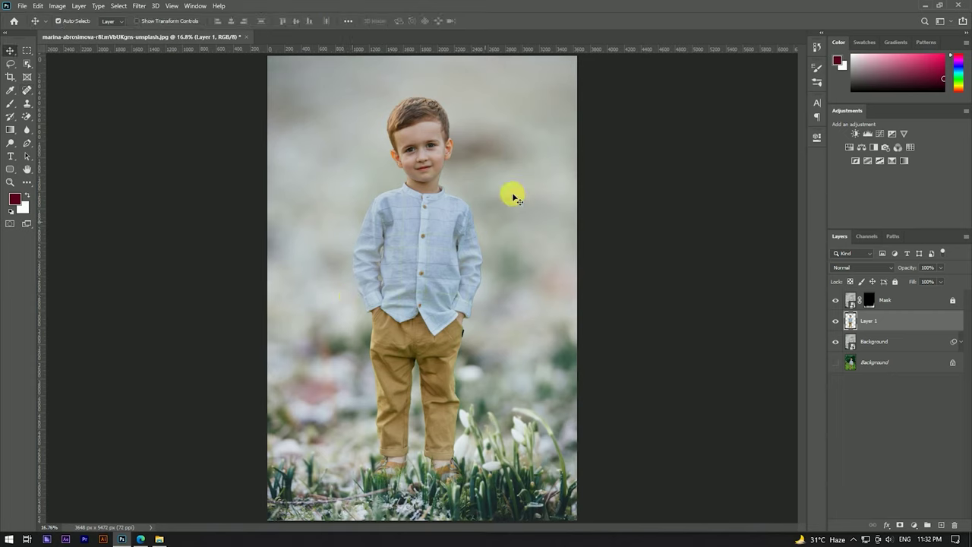
{"action": "left_click", "coordinate": [470, 243]}
{"action": "scroll", "coordinate": [503, 251], "scroll_direction": "down", "scroll_amount": 2}
{"action": "scroll", "coordinate": [501, 278], "scroll_direction": "up", "scroll_amount": 2}
{"action": "scroll", "coordinate": [502, 273], "scroll_direction": "down", "scroll_amount": 1}
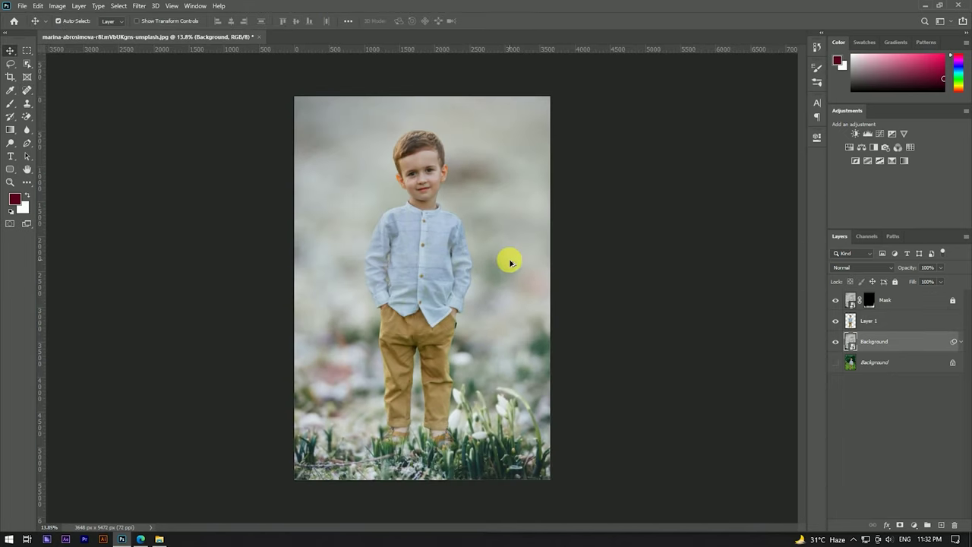
{"action": "scroll", "coordinate": [470, 212], "scroll_direction": "down", "scroll_amount": 1}
{"action": "scroll", "coordinate": [703, 327], "scroll_direction": "up", "scroll_amount": 1}
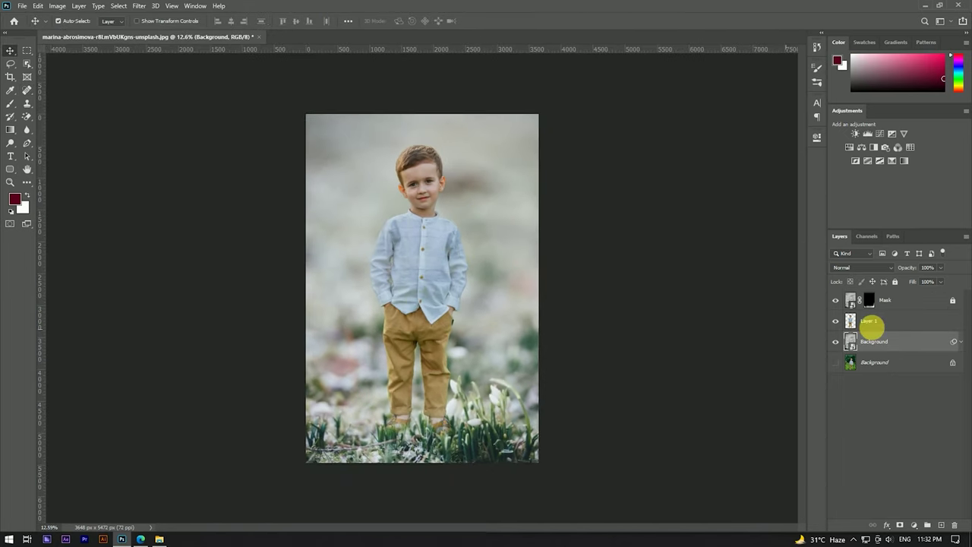
{"action": "left_click", "coordinate": [925, 324]}
{"action": "left_click", "coordinate": [937, 303], "text": "shift"}
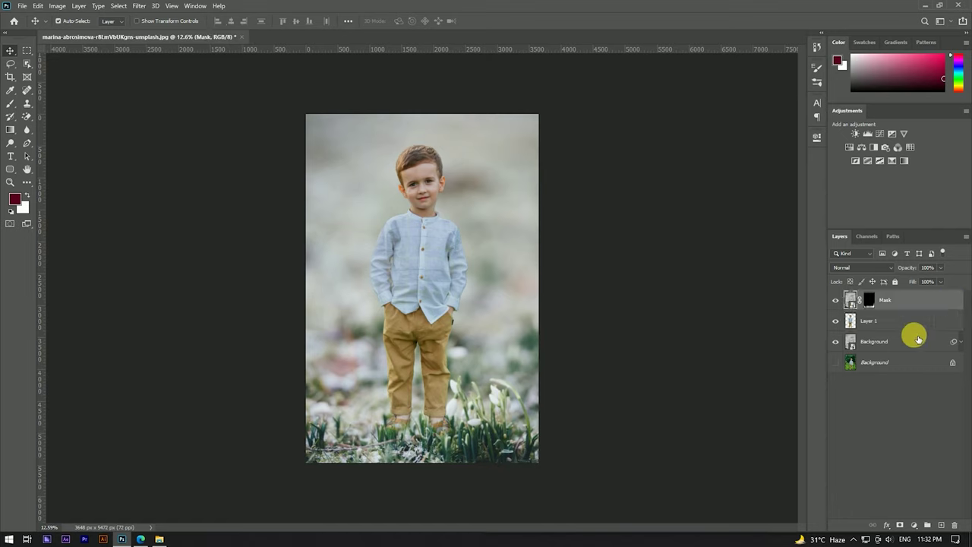
{"action": "left_click", "coordinate": [910, 342], "text": "shift"}
{"action": "right_click", "coordinate": [910, 319]}
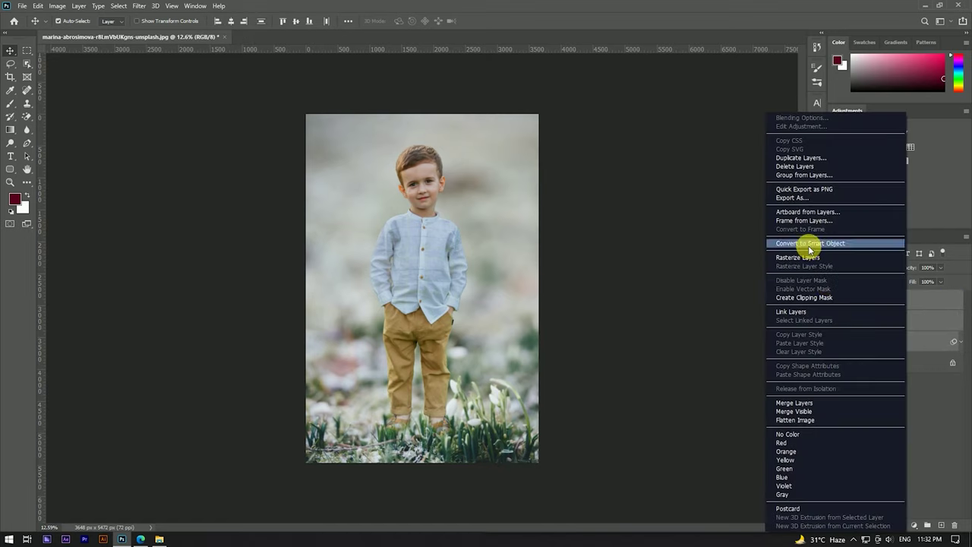
{"action": "left_click", "coordinate": [807, 245]}
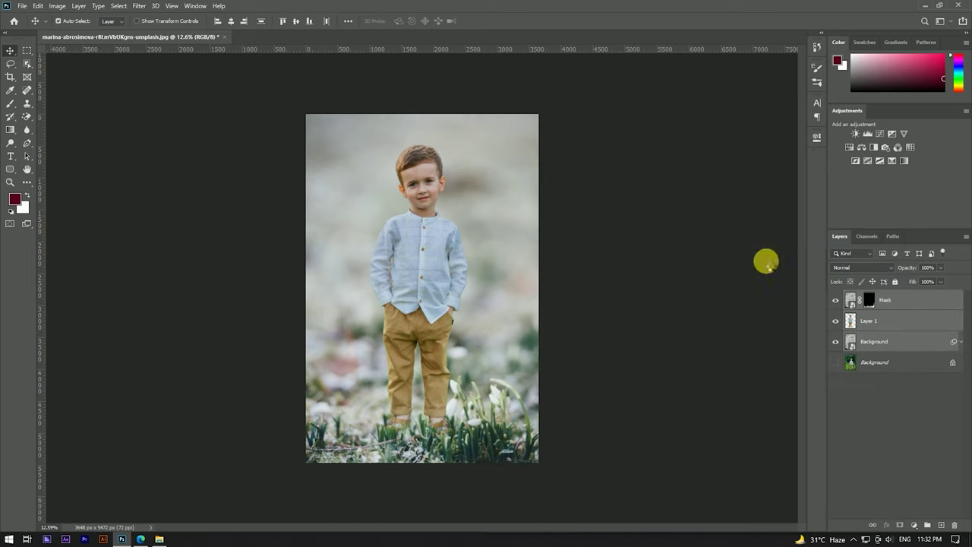
- Duplicate the Mask smart object as Mask copy and select the copy
{"action": "right_click", "coordinate": [877, 307]}
{"action": "left_click", "coordinate": [928, 299]}
{"action": "left_click_drag", "start_coordinate": [928, 299], "coordinate": [941, 524]}
{"action": "left_click", "coordinate": [889, 302]}
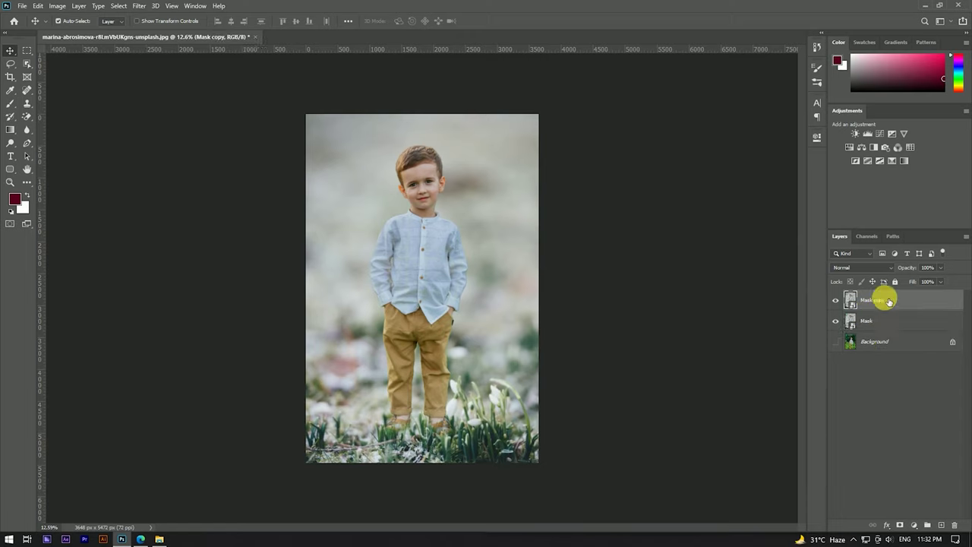
{"action": "right_click", "coordinate": [937, 306]}
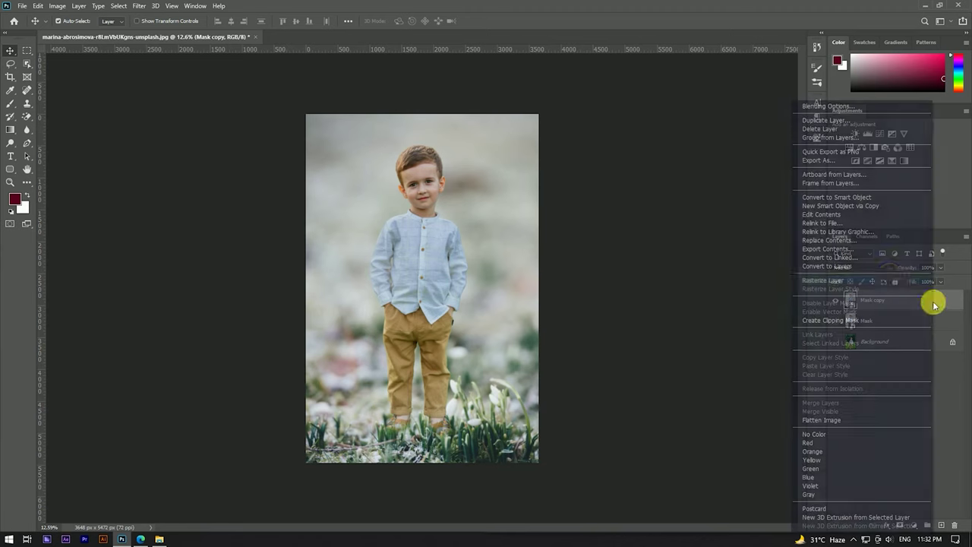
{"action": "left_click", "coordinate": [139, 6]}
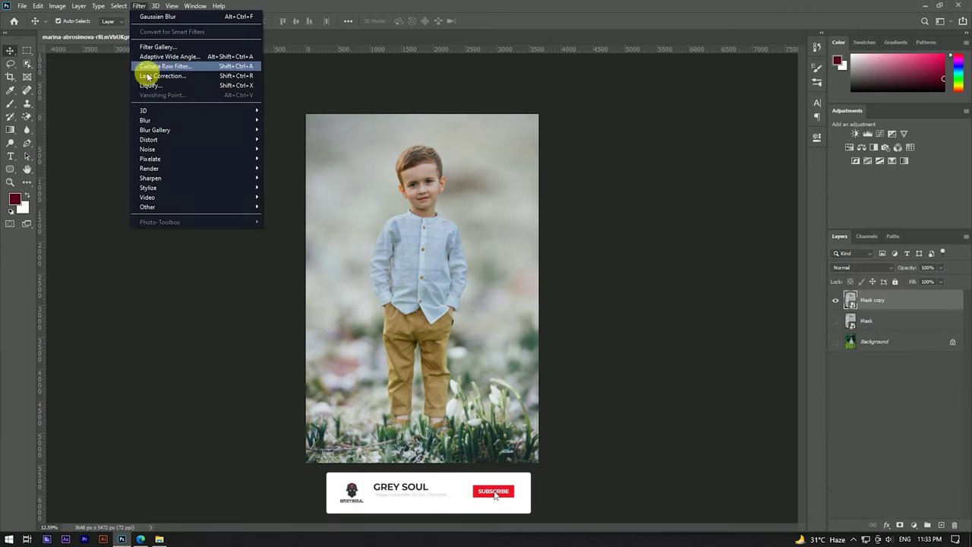
- Grade Mask copy in the Camera Raw Filter, adding a darkened edge vignette, then apply it
{"action": "left_click", "coordinate": [163, 69]}
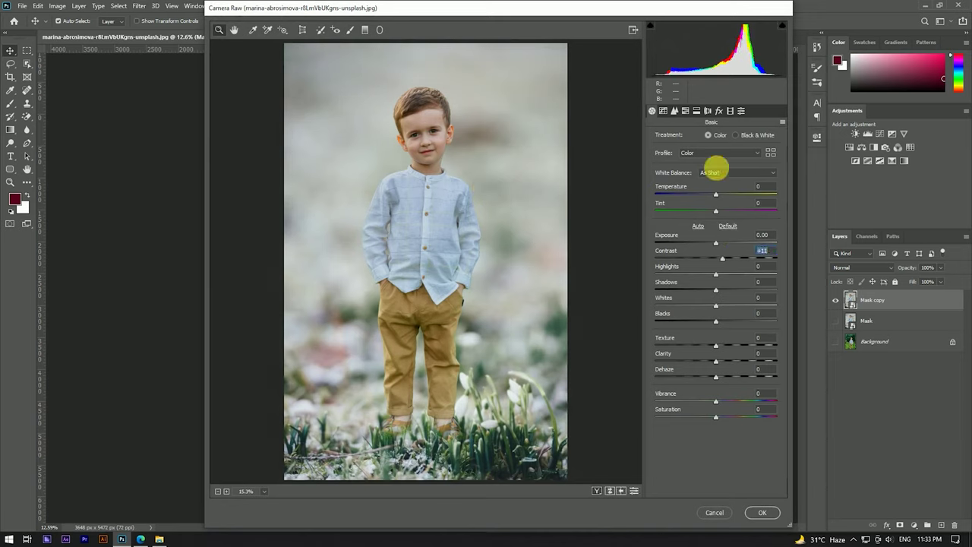
{"action": "left_click", "coordinate": [718, 111]}
{"action": "mouse_move", "coordinate": [721, 236]}
{"action": "left_mouse_down"}
{"action": "mouse_move", "coordinate": [701, 240]}
{"action": "mouse_move", "coordinate": [713, 242]}
{"action": "left_mouse_up"}
{"action": "left_click", "coordinate": [651, 110]}
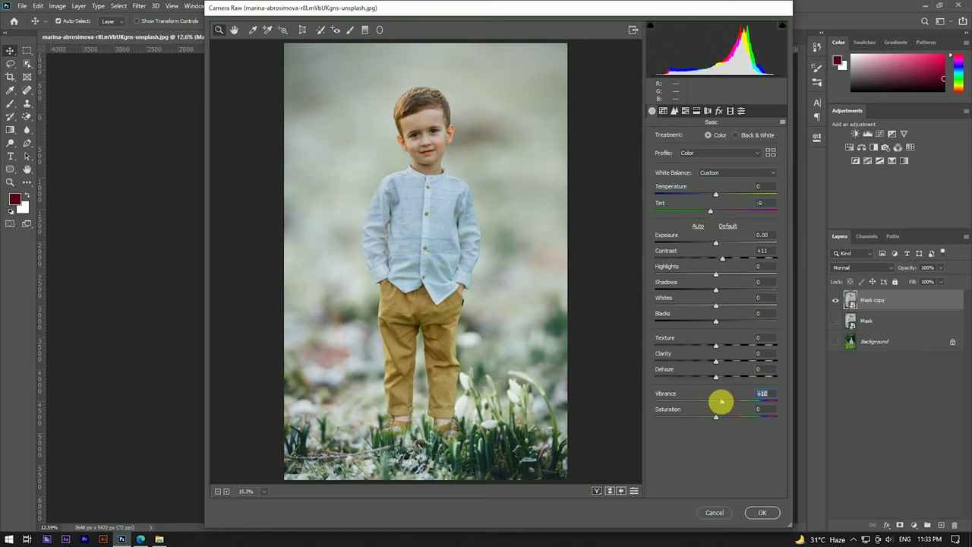
{"action": "left_click", "coordinate": [719, 111]}
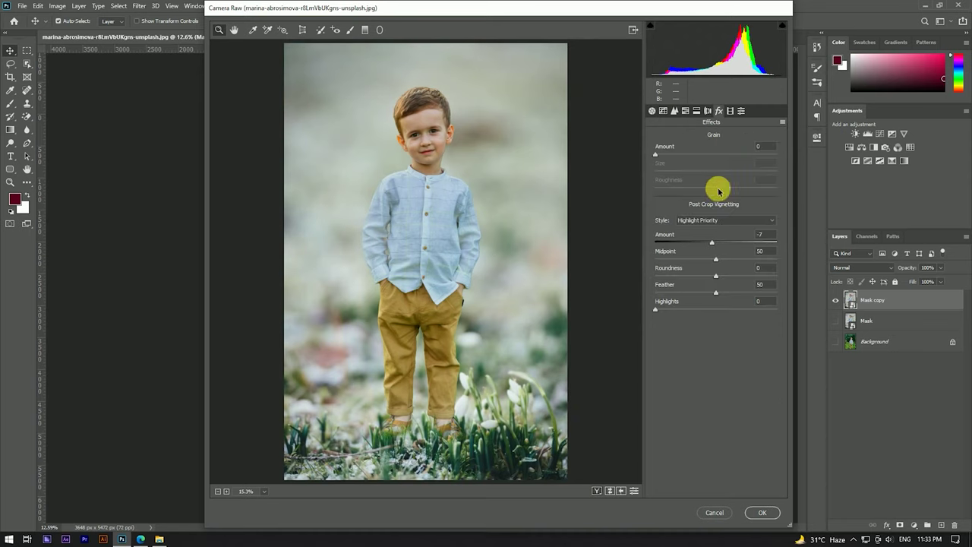
{"action": "mouse_move", "coordinate": [710, 242]}
{"action": "left_mouse_down"}
{"action": "mouse_move", "coordinate": [697, 242]}
{"action": "mouse_move", "coordinate": [706, 242]}
{"action": "left_mouse_up"}
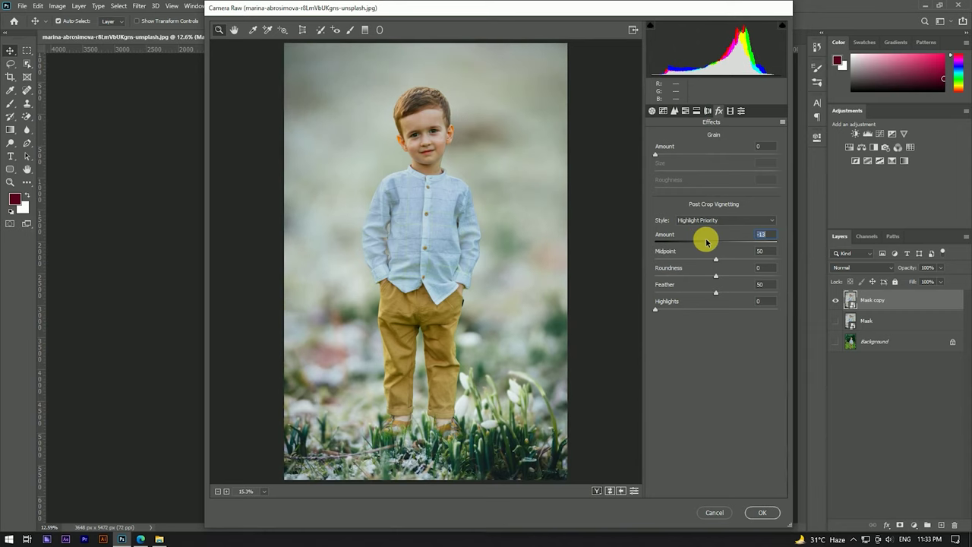
{"action": "left_click", "coordinate": [730, 111]}
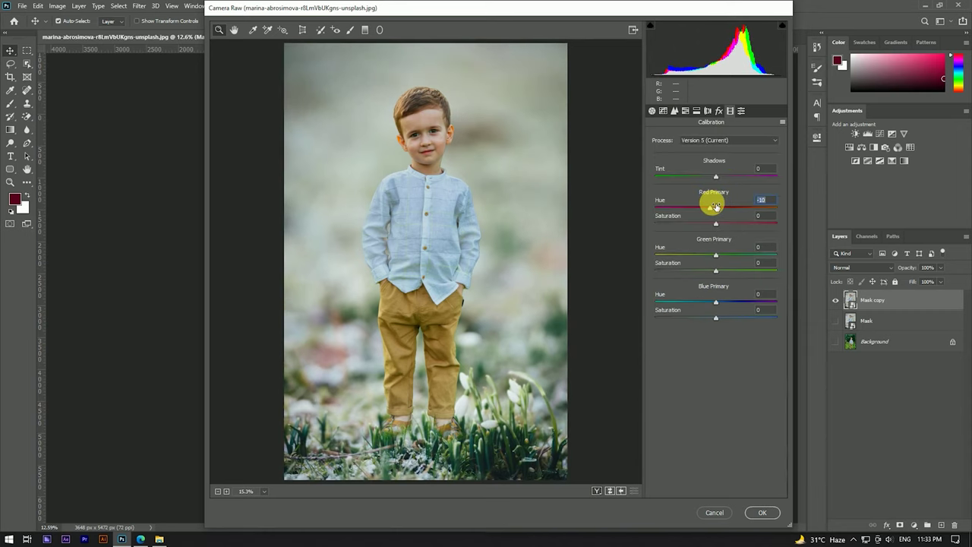
{"action": "left_click", "coordinate": [759, 511]}
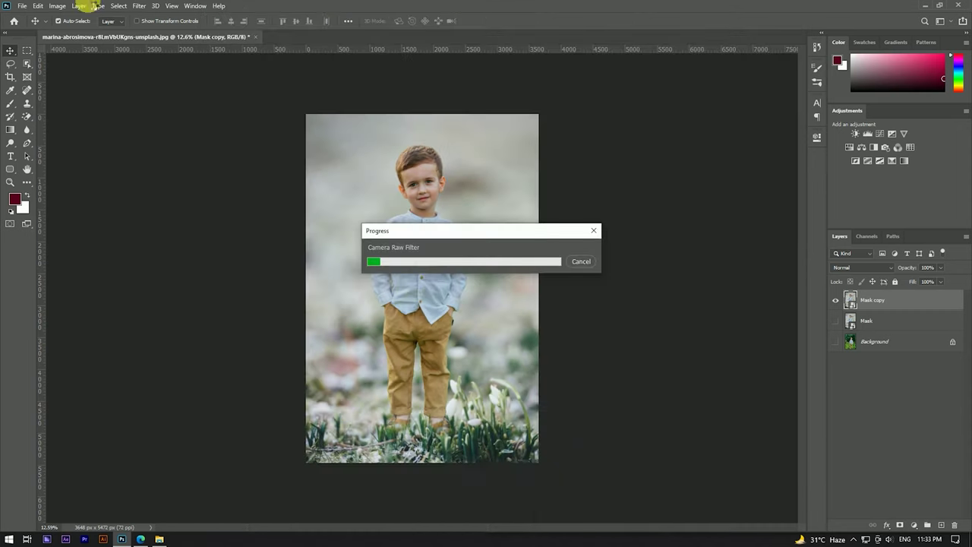
- Zoom and scroll around the finished composite to inspect the graded boy
{"action": "key", "text": "ctrl+minus"}
{"action": "key", "text": "ctrl+plus"}
{"action": "key", "text": "ctrl+plus"}
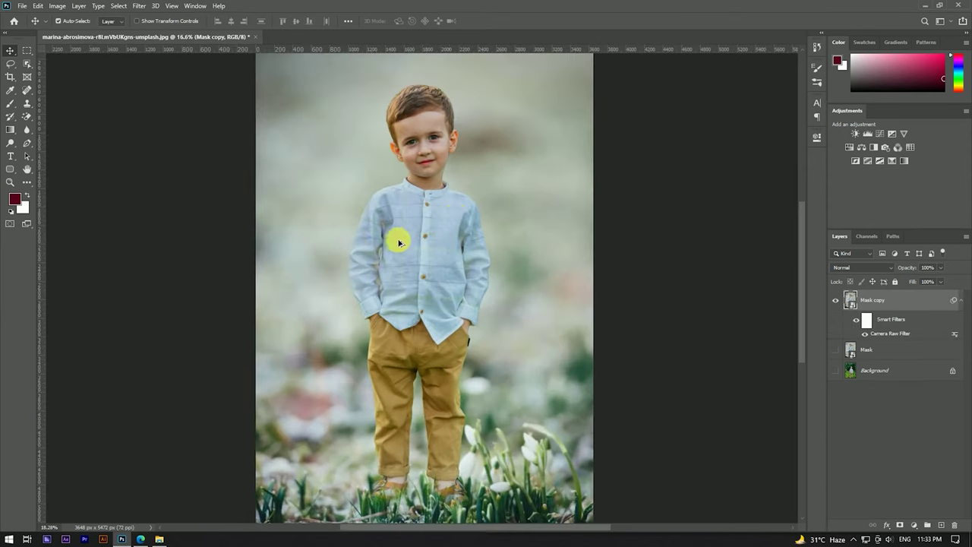
{"action": "key", "text": "ctrl+minus"}
{"action": "key", "text": "ctrl+minus"}
{"action": "key", "text": "ctrl+plus"}
{"action": "key", "text": "ctrl+plus"}
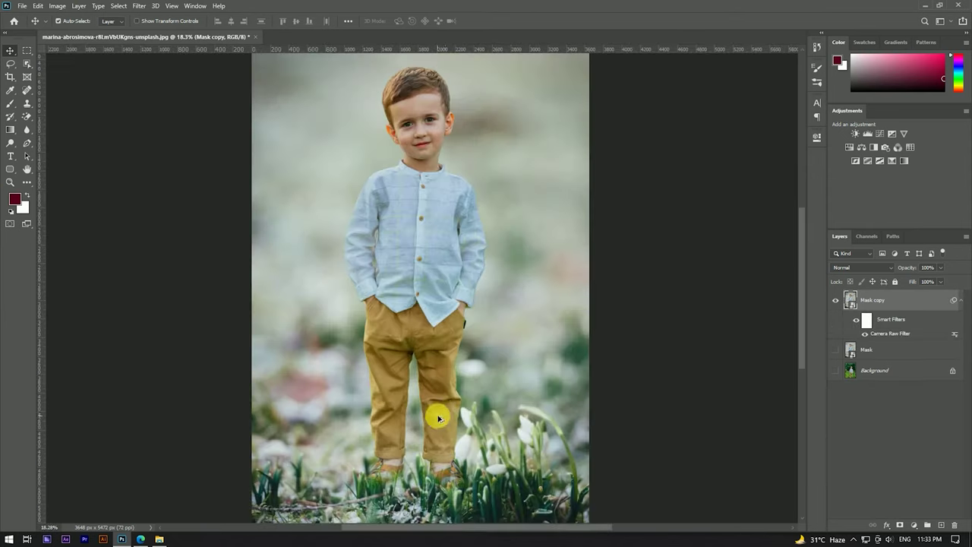
{"action": "key", "text": "ctrl+minus"}
{"action": "key", "text": "ctrl+plus"}
{"action": "key", "text": "ctrl+plus"}
{"action": "scroll", "coordinate": [444, 170], "scroll_direction": "up", "scroll_amount": 1}
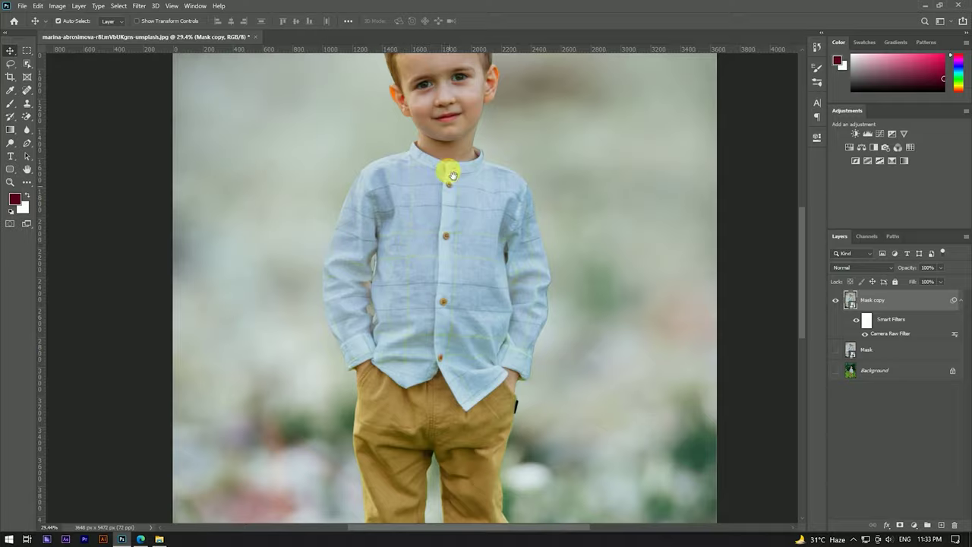
{"action": "scroll", "coordinate": [463, 278], "scroll_direction": "up", "scroll_amount": 1}
{"action": "scroll", "coordinate": [453, 224], "scroll_direction": "up", "scroll_amount": 2}
{"action": "scroll", "coordinate": [481, 189], "scroll_direction": "down", "scroll_amount": 1}
{"action": "scroll", "coordinate": [481, 188], "scroll_direction": "down", "scroll_amount": 2}
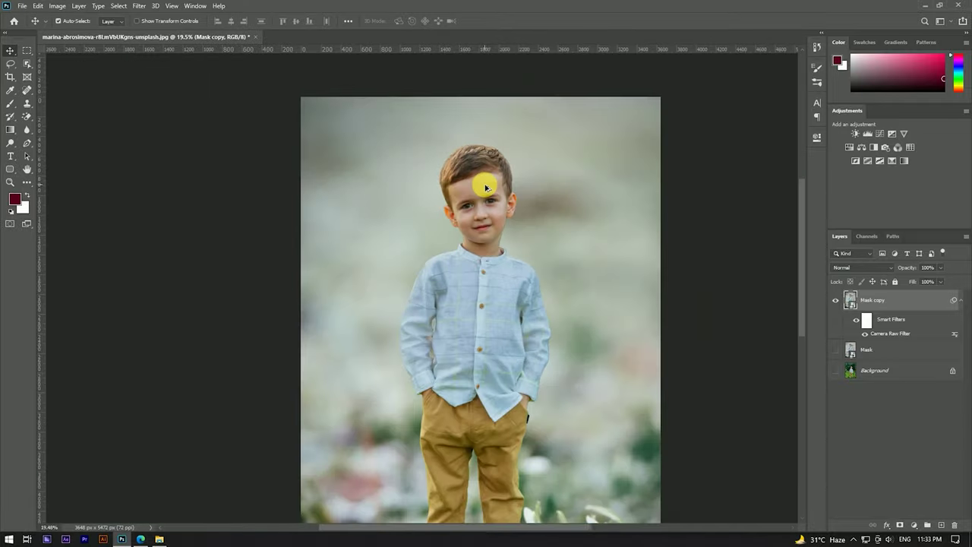
{"action": "scroll", "coordinate": [484, 184], "scroll_direction": "down", "scroll_amount": 1}
{"action": "scroll", "coordinate": [400, 212], "scroll_direction": "up", "scroll_amount": 2}
{"action": "scroll", "coordinate": [418, 220], "scroll_direction": "up", "scroll_amount": 2}
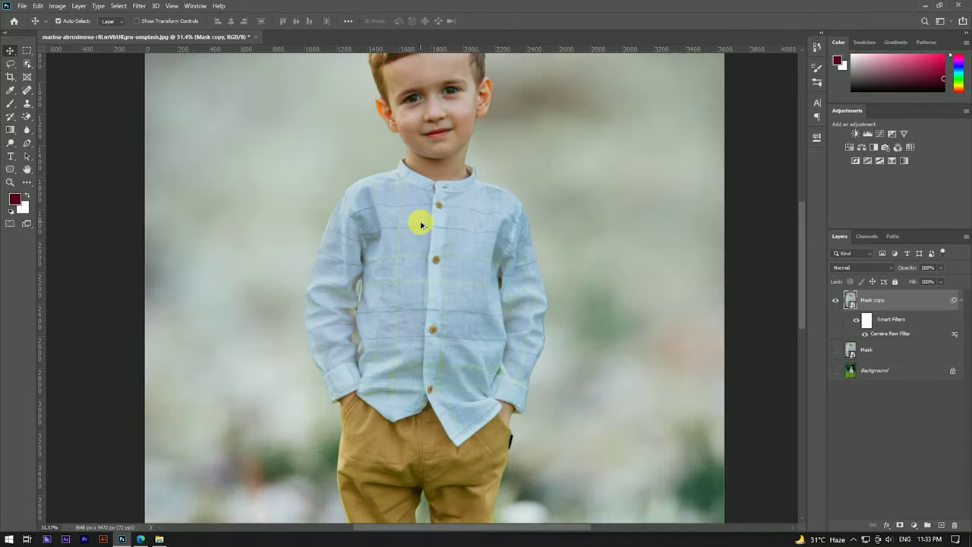
{"action": "scroll", "coordinate": [461, 226], "scroll_direction": "down", "scroll_amount": 3}
{"action": "scroll", "coordinate": [473, 218], "scroll_direction": "down", "scroll_amount": 1}
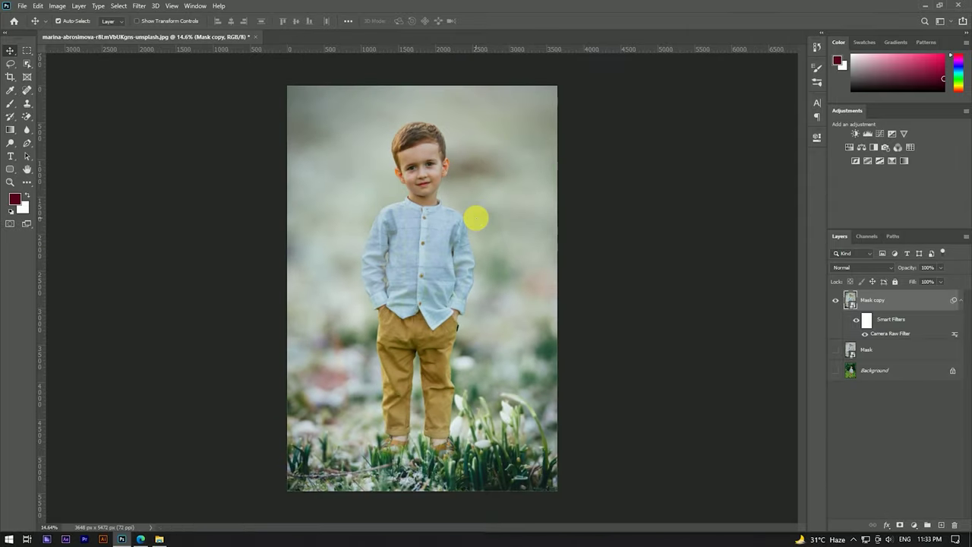
- Collapse Mask copy's Smart Filters, hide the composite, and show the Background garden photo
{"action": "left_click", "coordinate": [963, 303]}
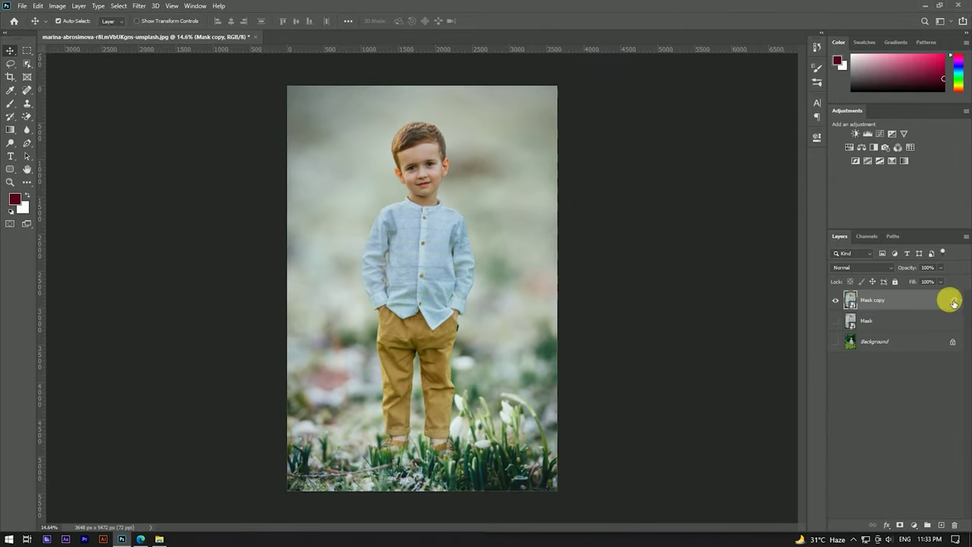
{"action": "left_click", "coordinate": [836, 300]}
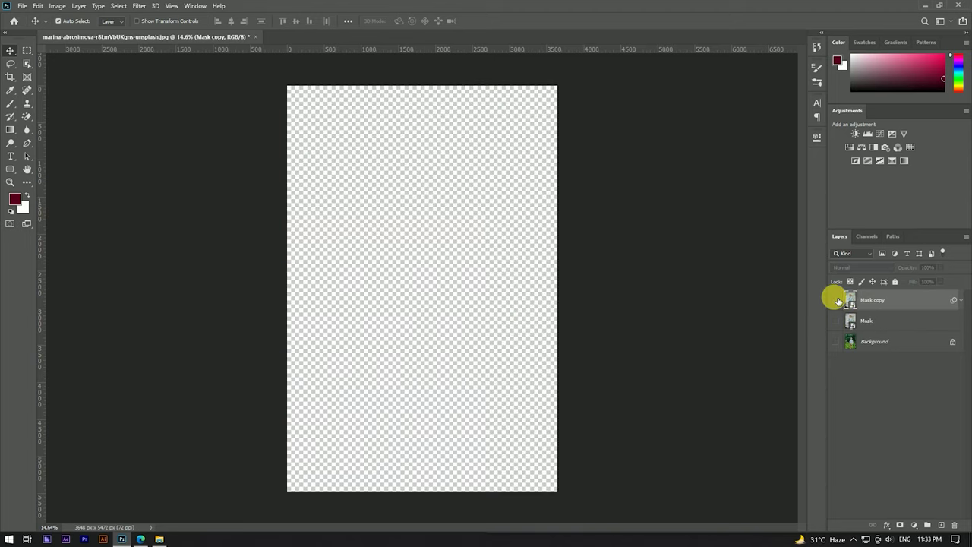
{"action": "left_click", "coordinate": [835, 342]}
- Toggle Mask copy on and off against the original, ending with the composite visible
{"action": "left_click", "coordinate": [836, 300]}
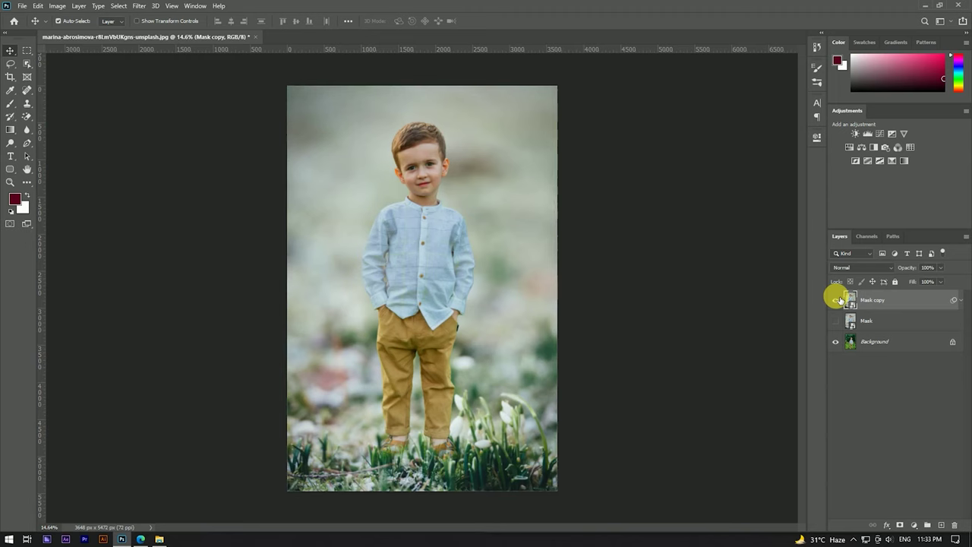
{"action": "left_click", "coordinate": [835, 300]}
{"action": "left_click", "coordinate": [836, 300]}
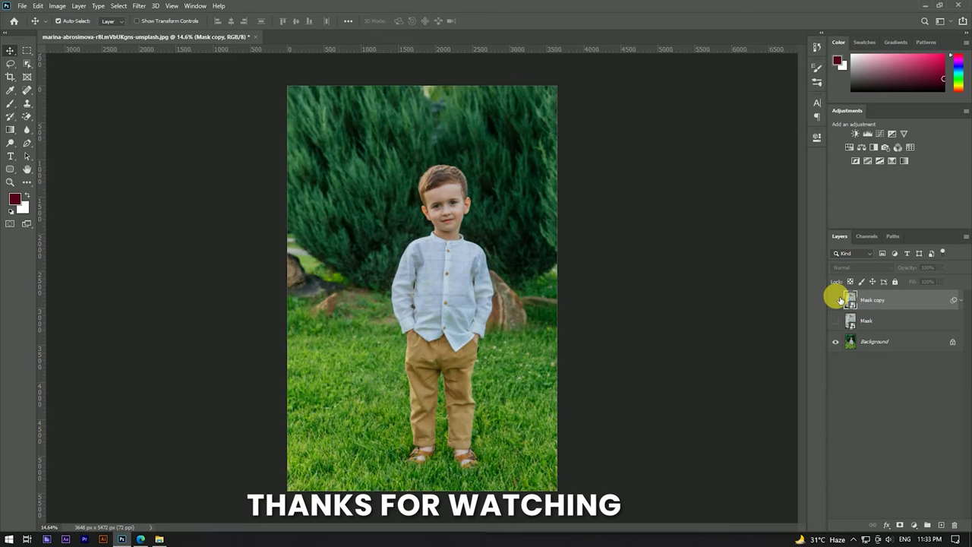
{"action": "left_click", "coordinate": [836, 300]}
{"action": "left_click", "coordinate": [836, 299]}
{"action": "left_click", "coordinate": [836, 300]}
{"action": "left_click", "coordinate": [837, 300]}
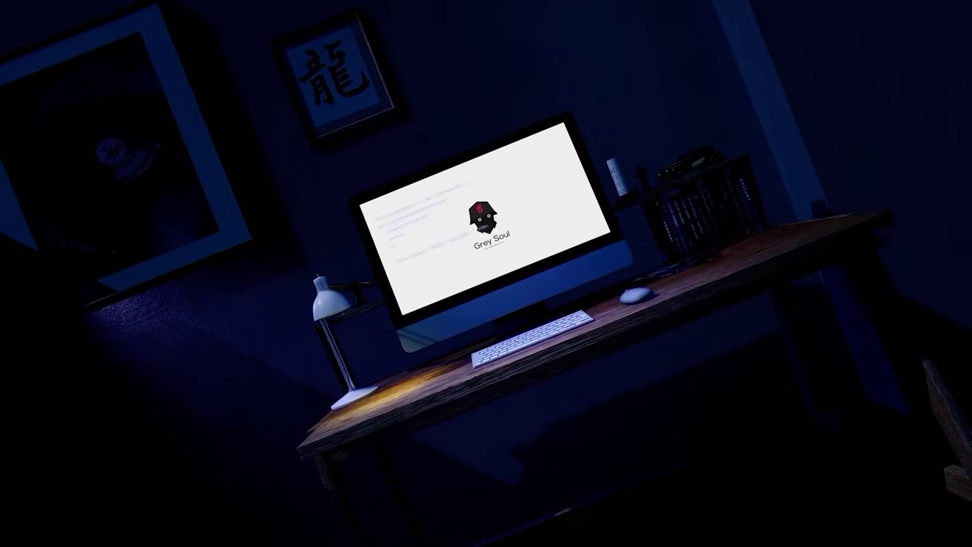